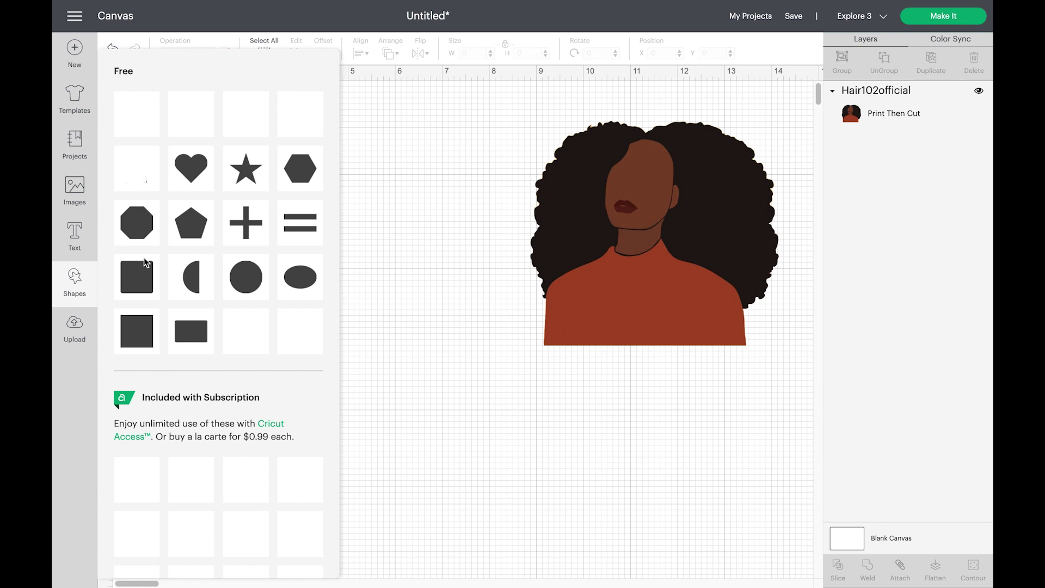
Add a square to the canvas and colour it pink.
click(144, 277)
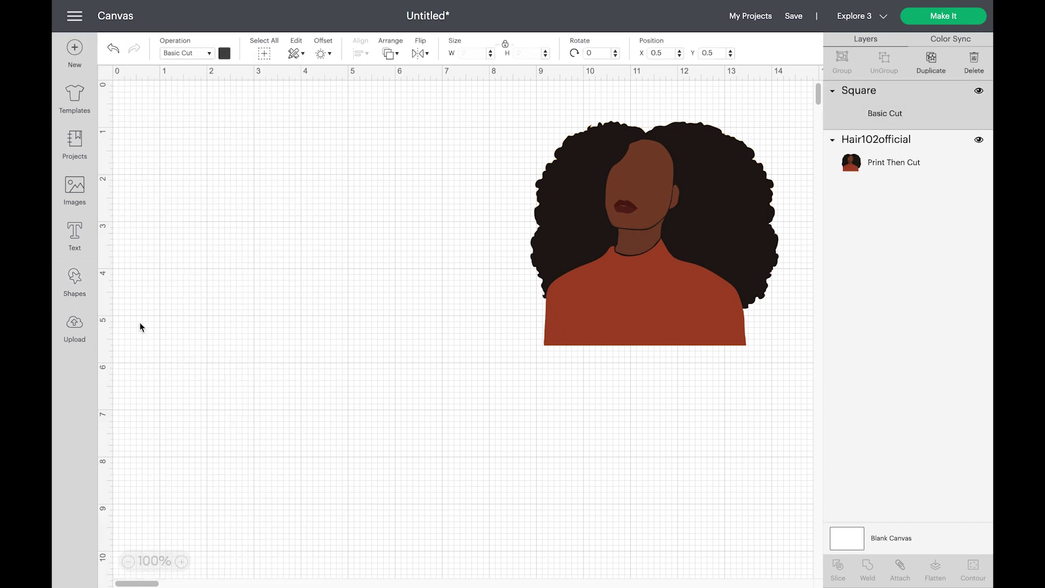
click(224, 52)
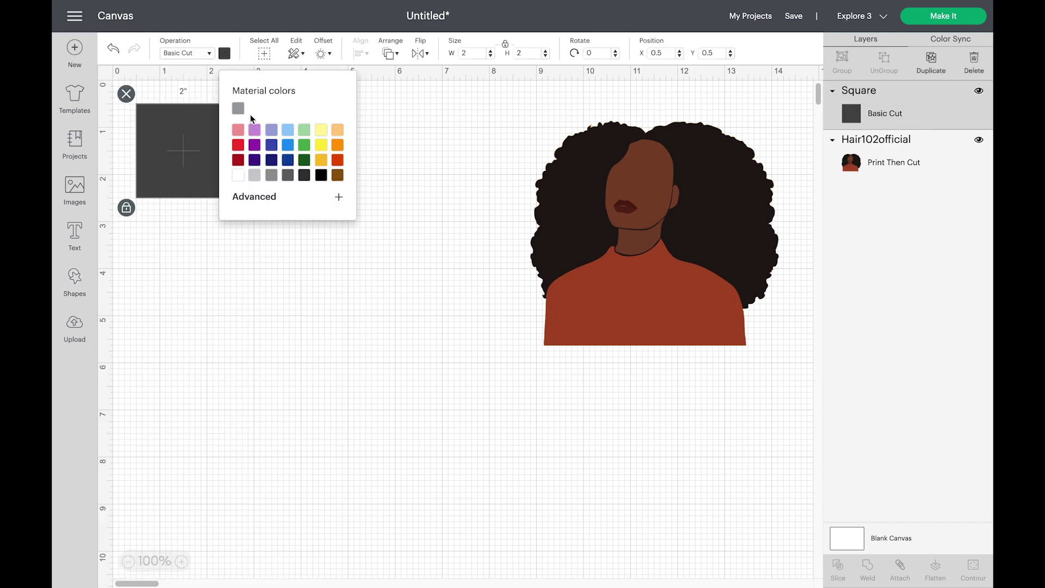
click(237, 129)
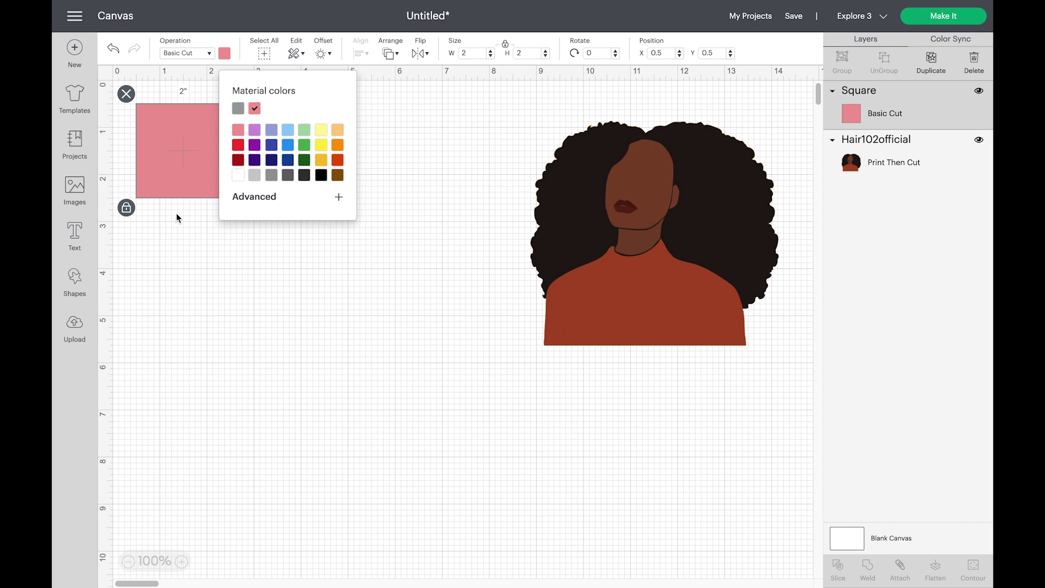
click(127, 210)
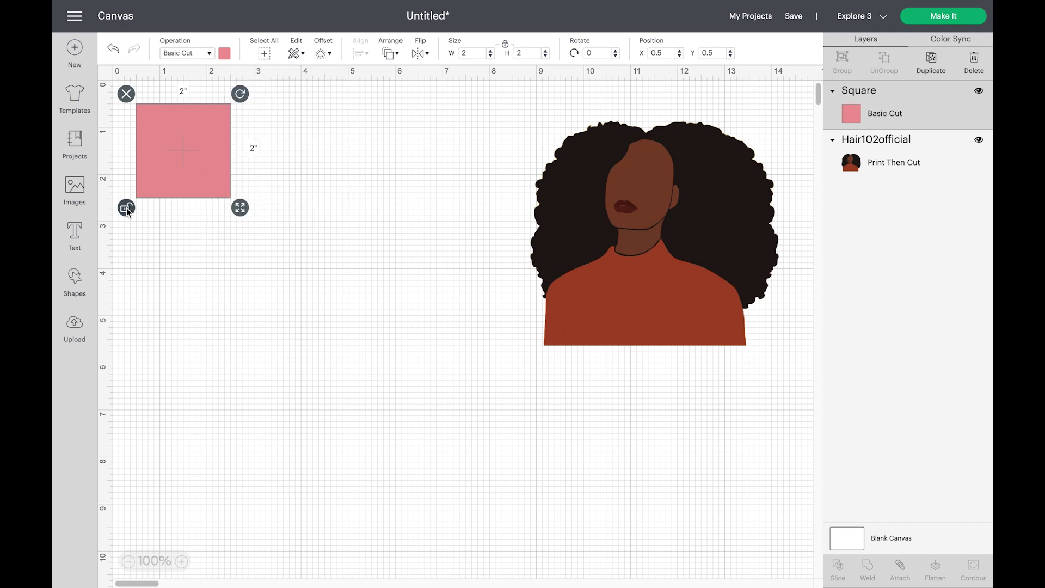
Resize the square to 8.5 × 7 inches and drag it toward the canvas corner.
click(466, 54)
text(8.5)
click(531, 53)
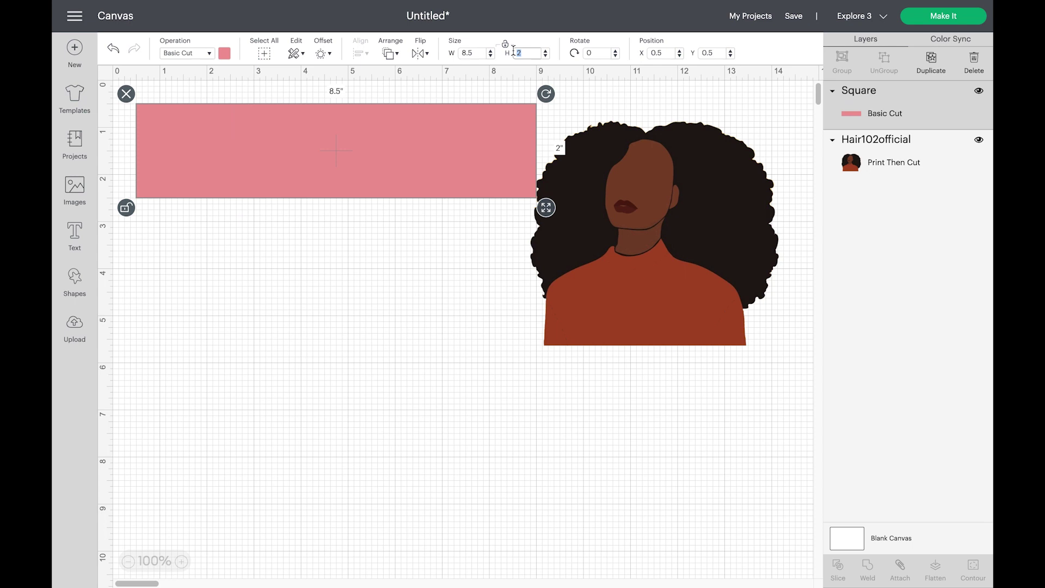
key(Return)
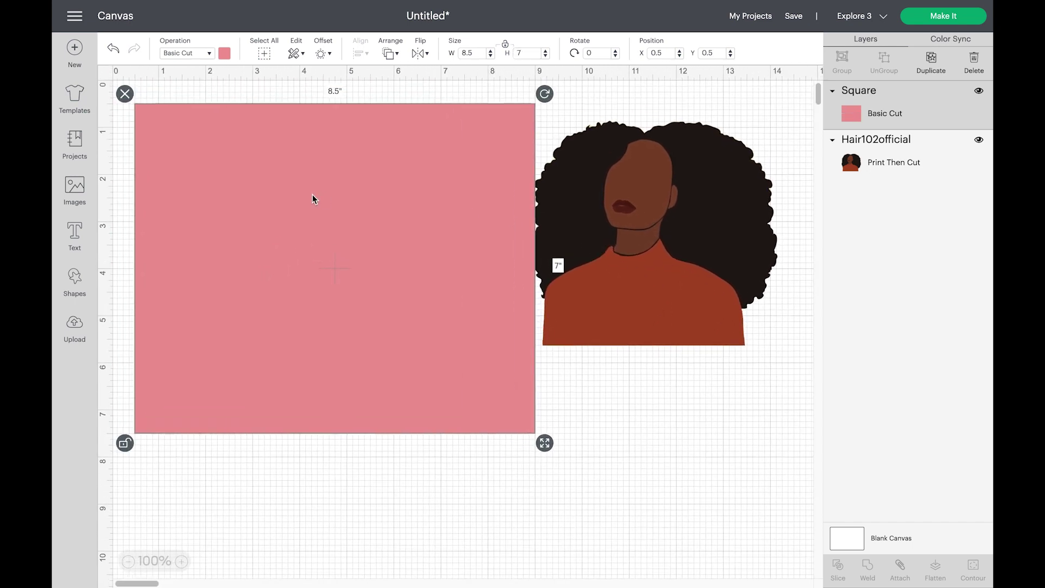
drag(312, 194, 294, 174)
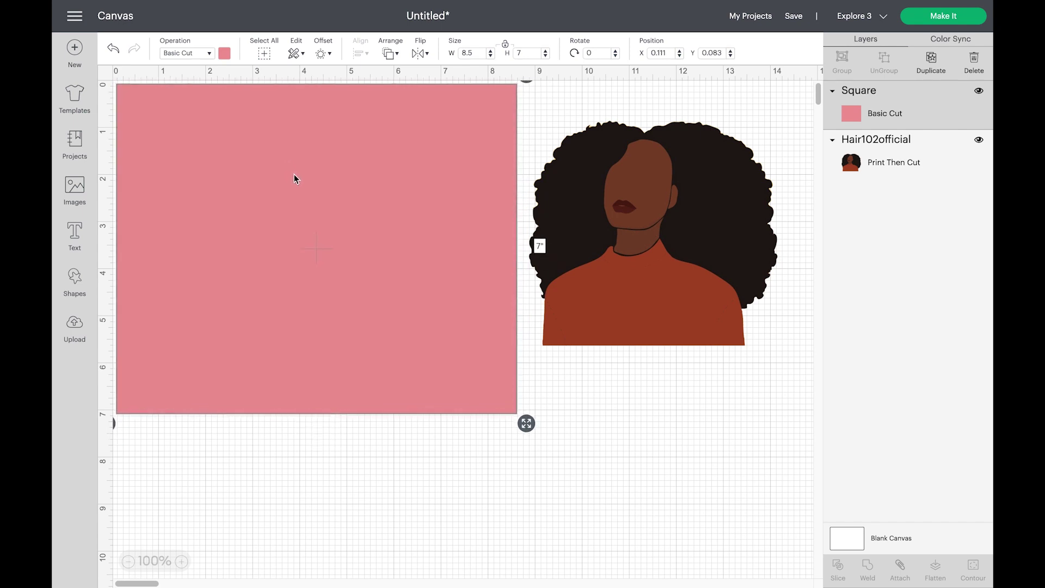
Shrink and shift the portrait, then bring it in front of the rectangle.
click(606, 242)
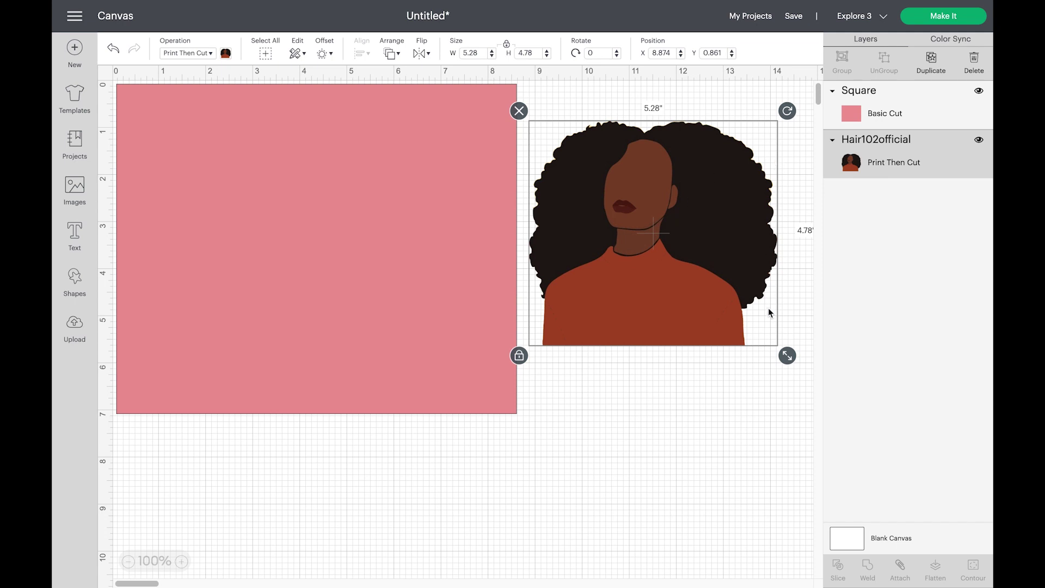
drag(787, 356, 734, 311)
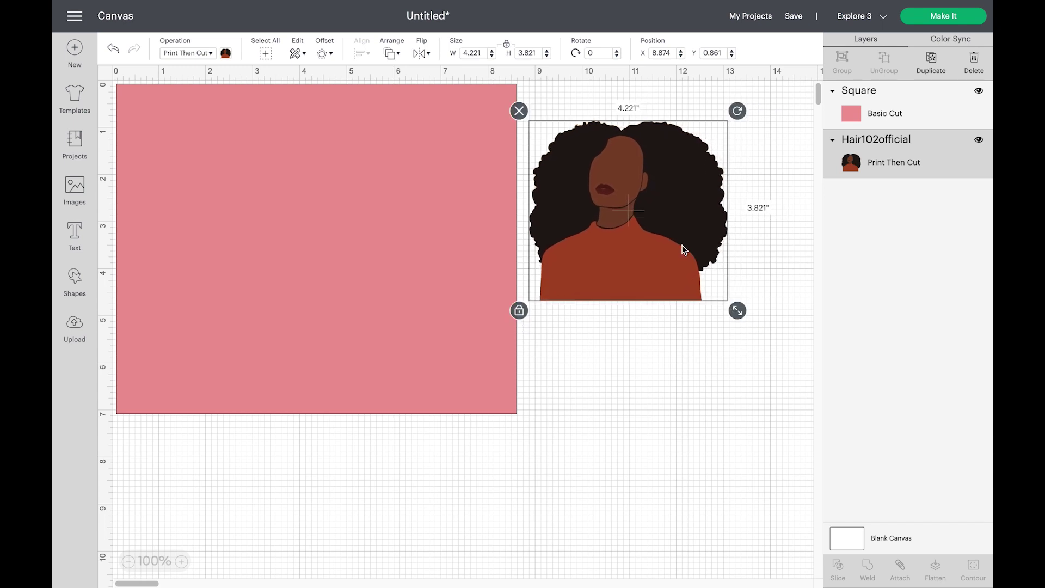
drag(686, 250, 711, 249)
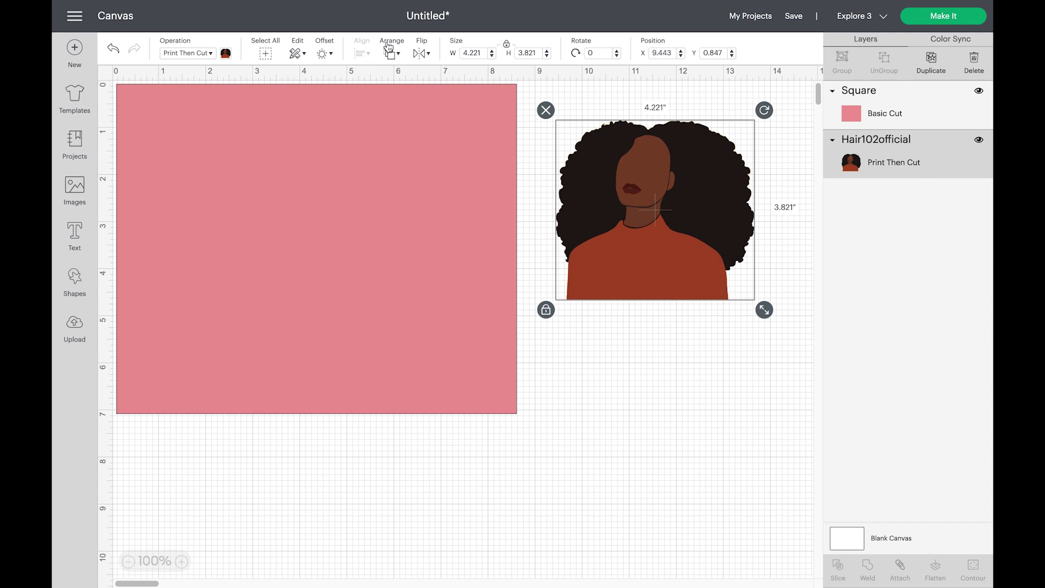
click(400, 55)
click(417, 123)
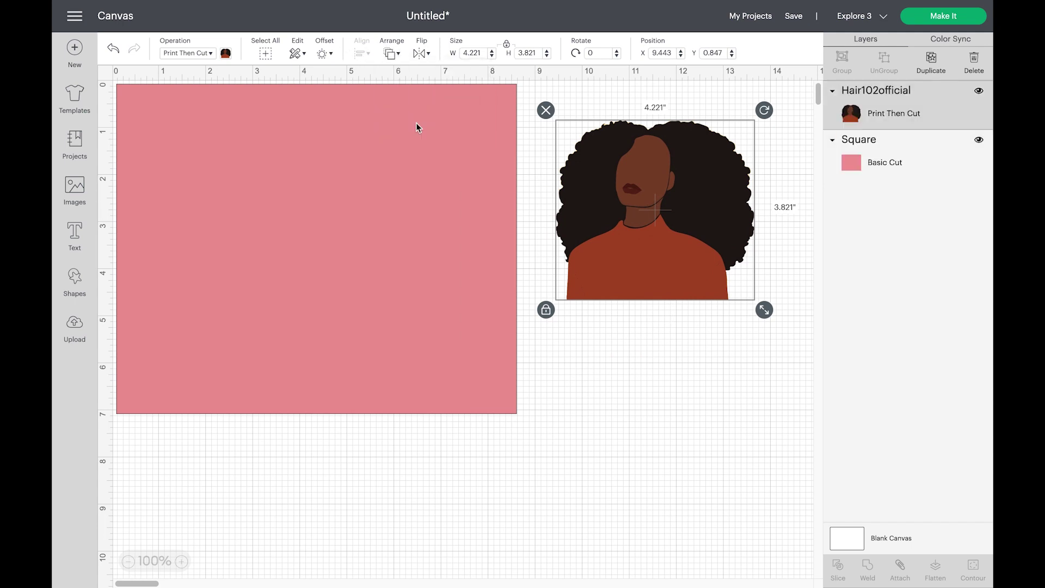
Move the portrait onto the rectangle and scale it to about 3.976 × 3.599 inches, then move it right.
drag(652, 185, 441, 298)
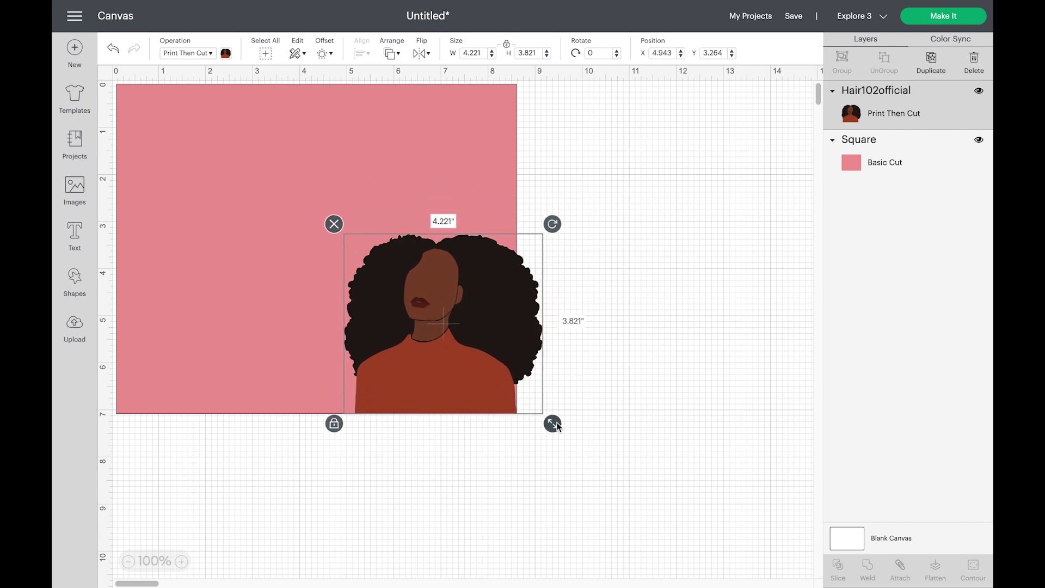
drag(553, 423, 544, 414)
drag(492, 384, 497, 392)
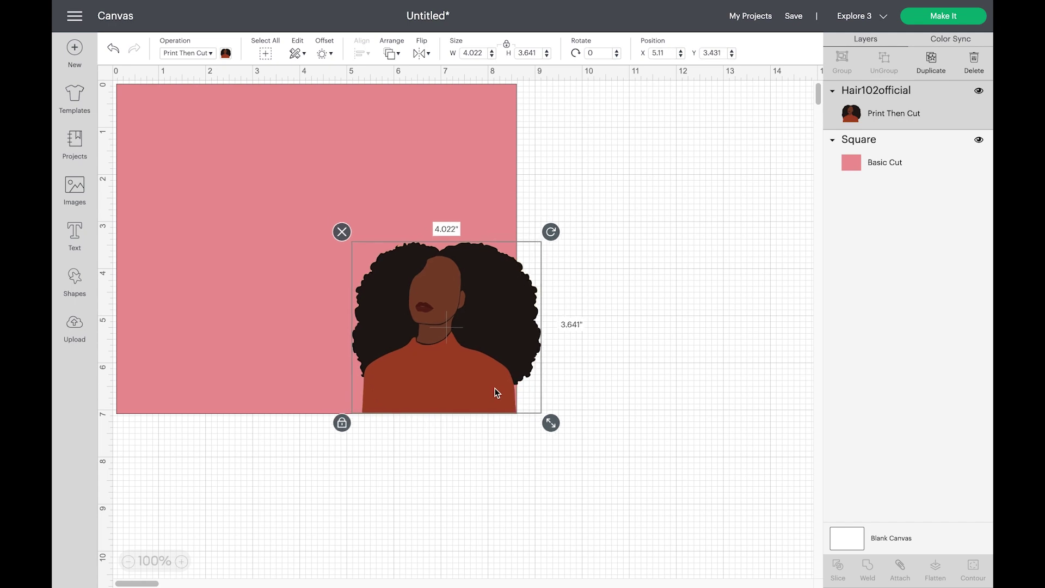
drag(552, 425, 660, 249)
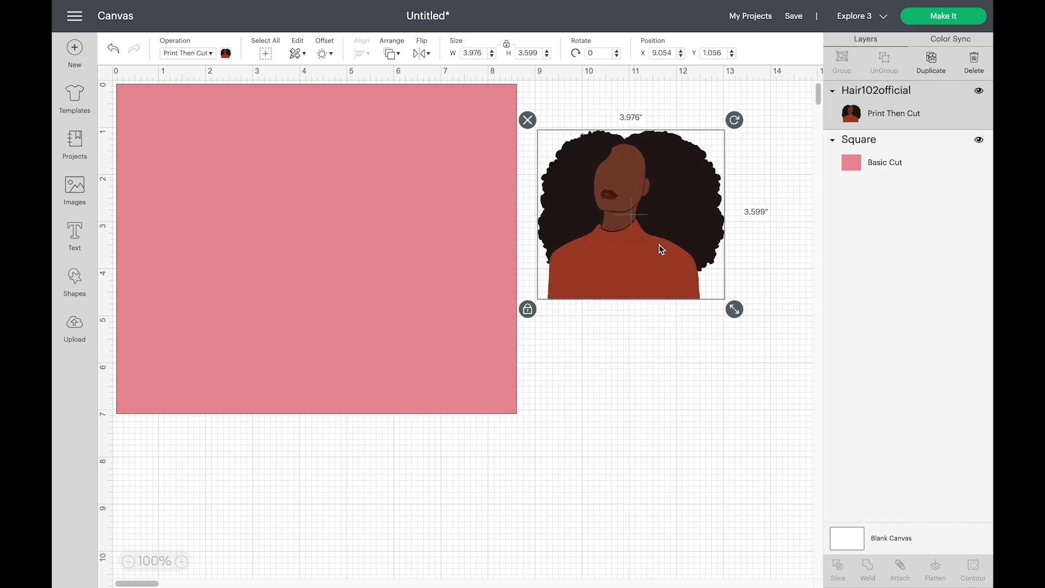
Duplicate the portrait, hide the copy, and overlap the original onto the rectangle's right edge.
right_click(886, 104)
click(927, 217)
drag(670, 205, 655, 391)
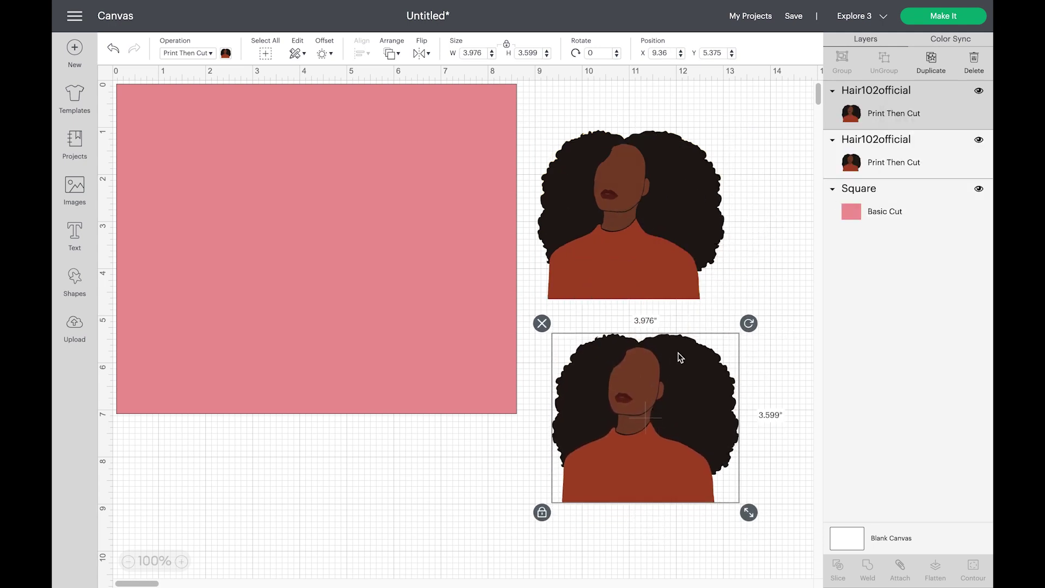
click(980, 91)
drag(619, 212, 435, 329)
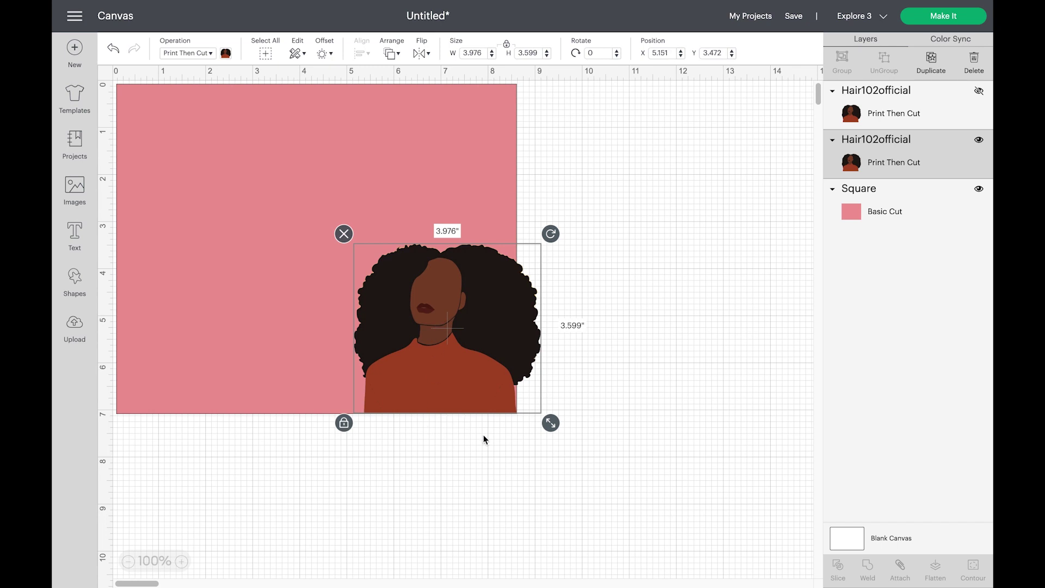
Select the rectangle and portraits together and align their bottoms.
click(523, 443)
drag(544, 435, 222, 140)
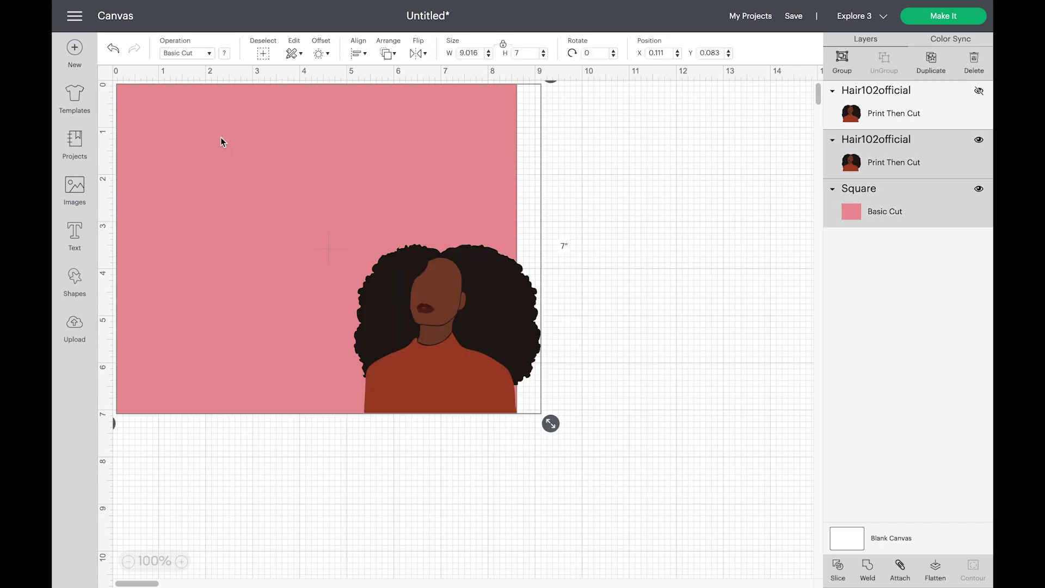
click(365, 52)
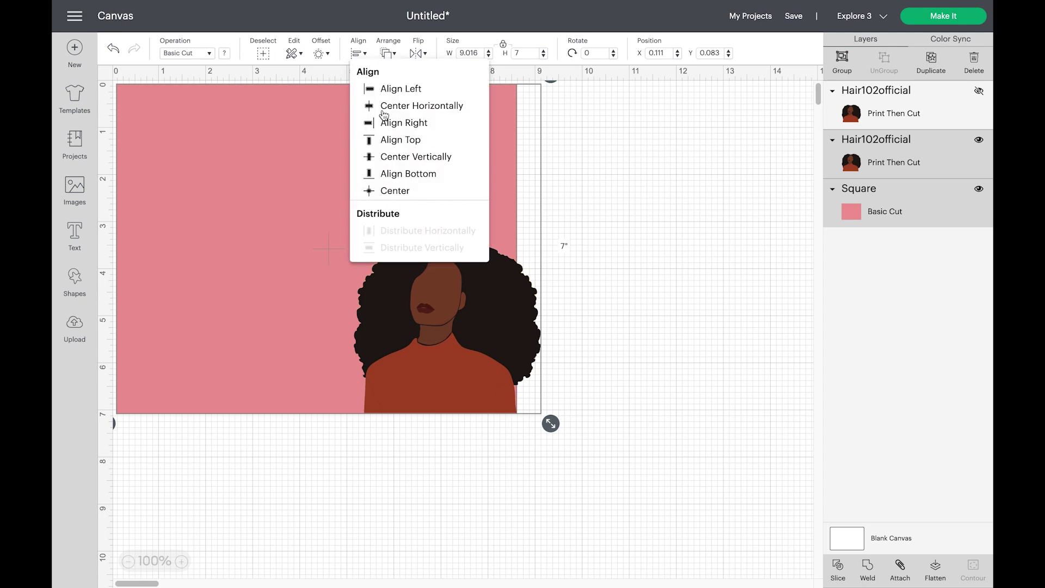
click(397, 174)
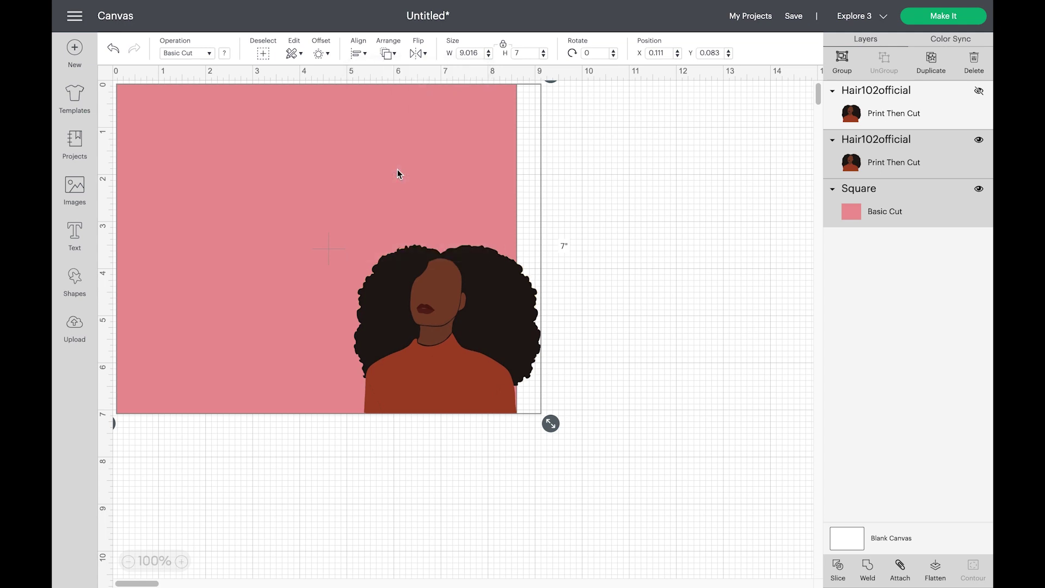
Weld the portrait outline into the pink rectangle and unhide the portrait copy.
click(591, 370)
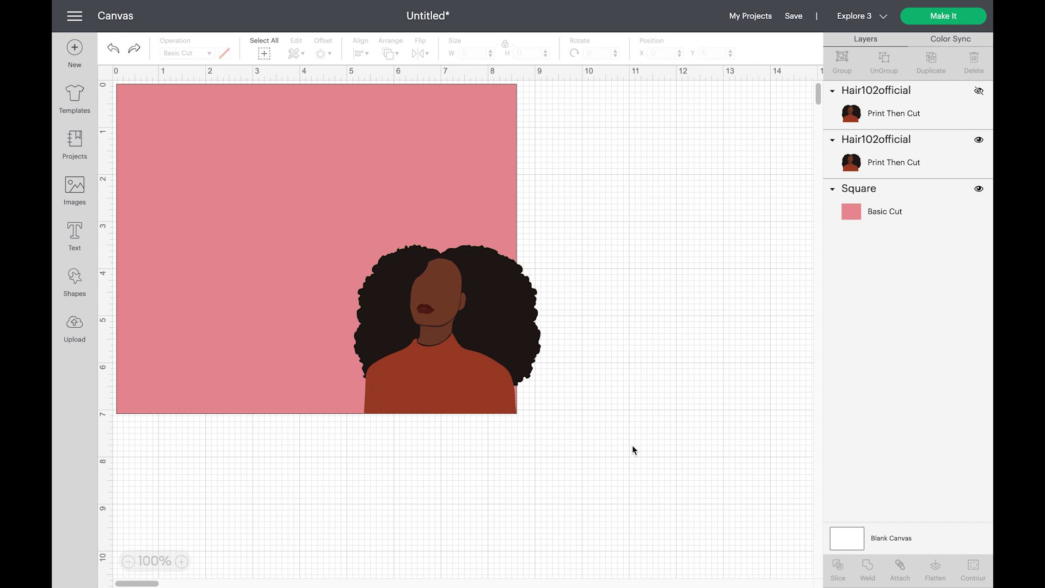
drag(633, 450, 212, 159)
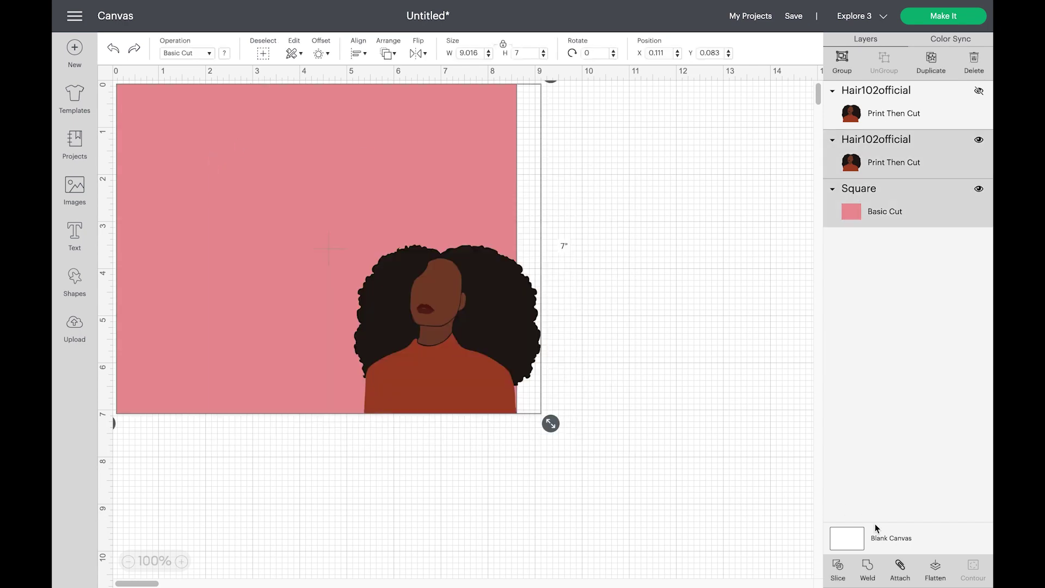
click(869, 567)
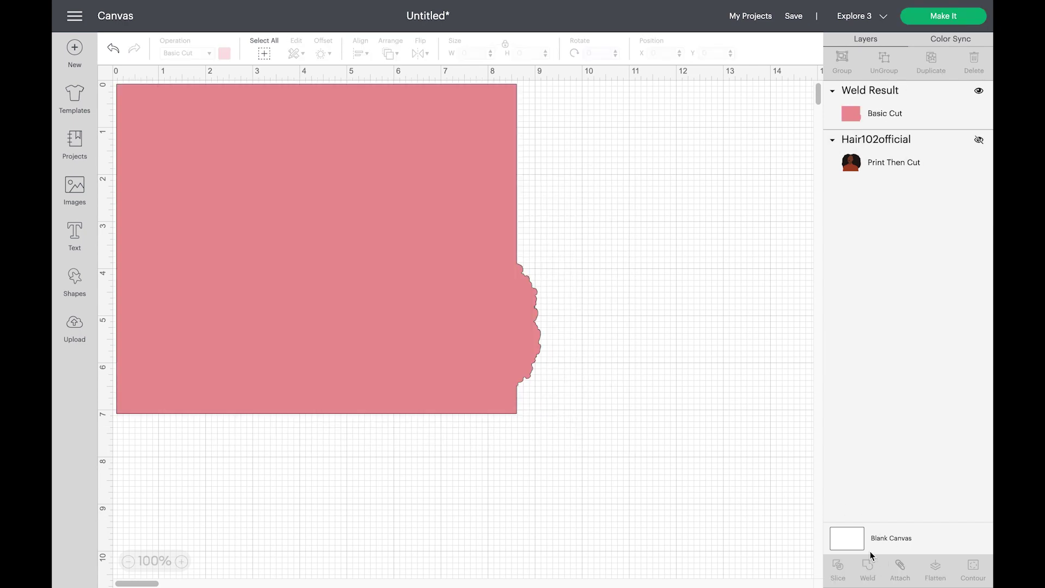
click(980, 141)
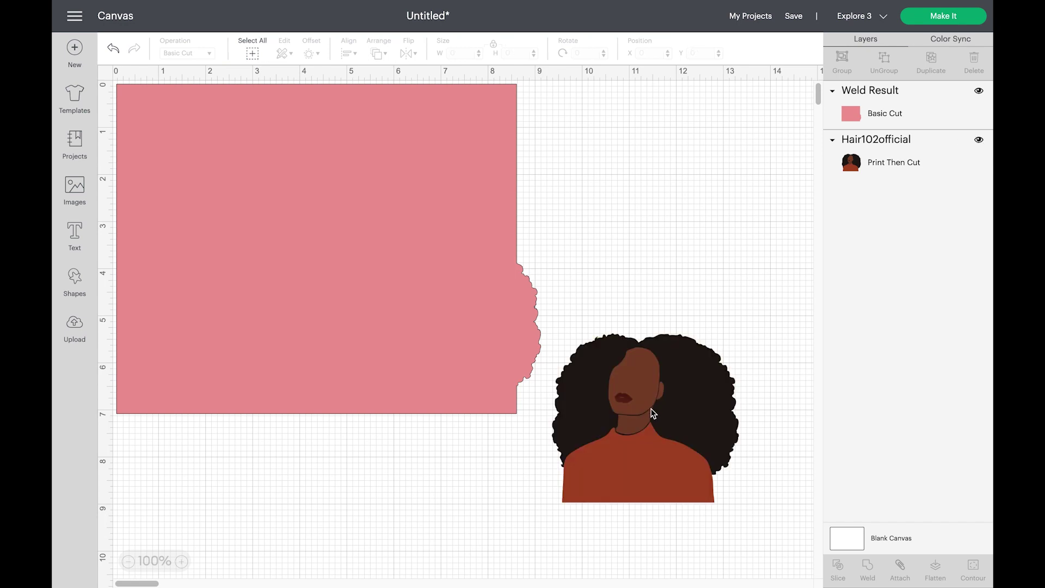
Move the portrait up to the right of the welded pink shape, level with its top.
drag(651, 416, 659, 289)
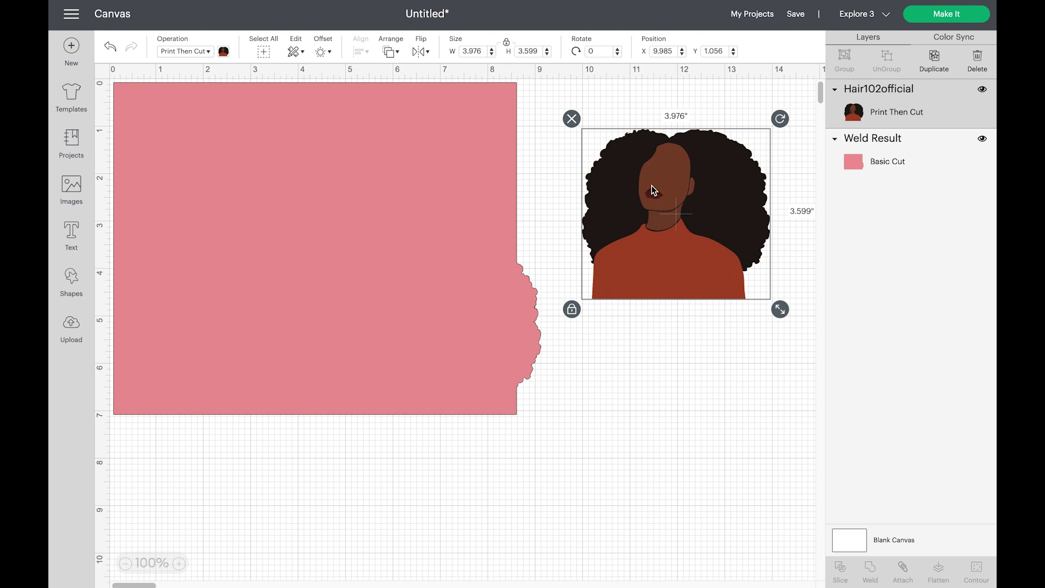
Add a score line from the basic shapes and set its length to 7 inches.
click(74, 275)
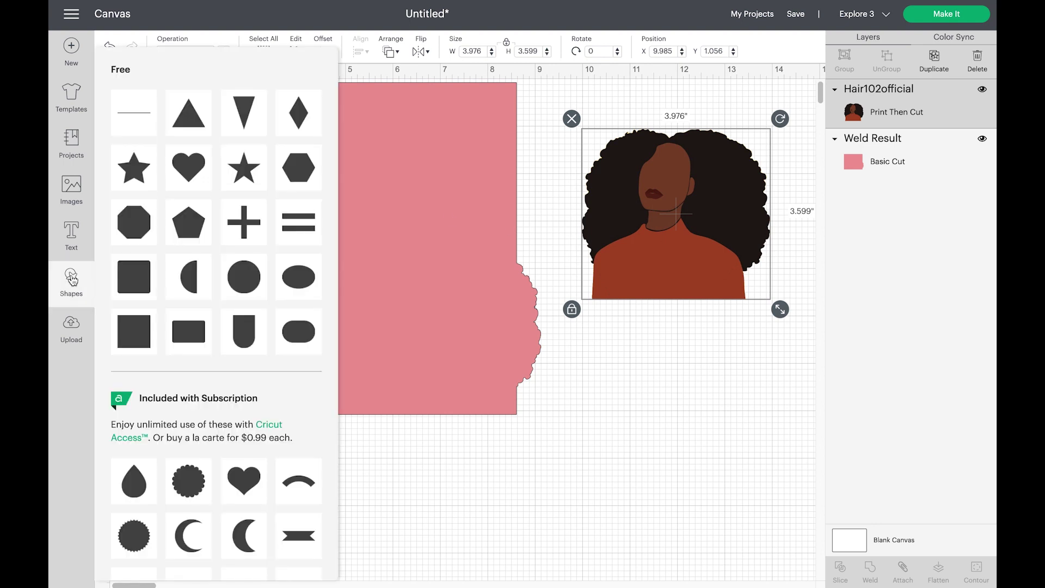
click(134, 119)
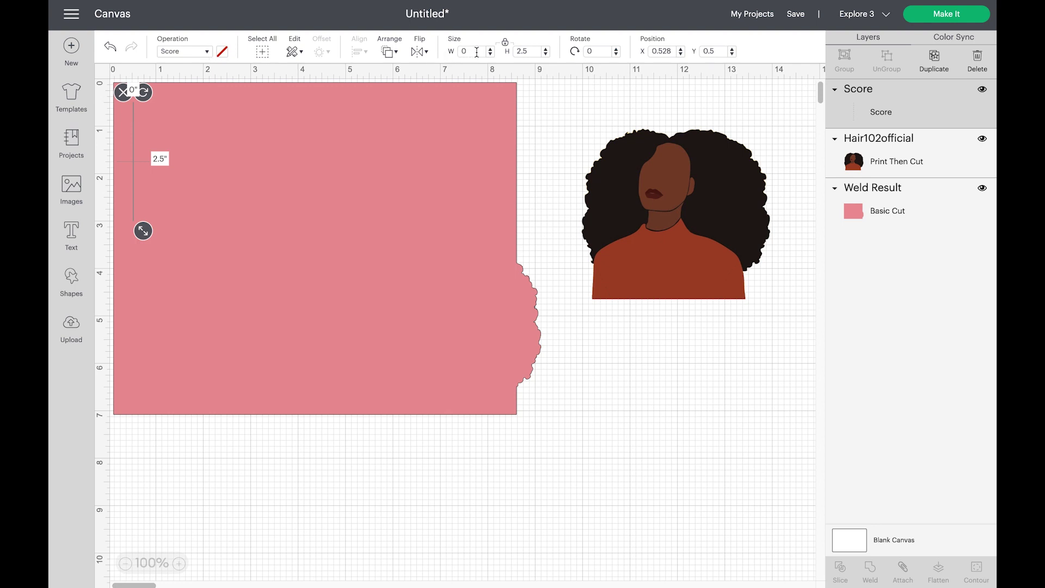
drag(534, 48, 512, 51)
text(7)
key(Return)
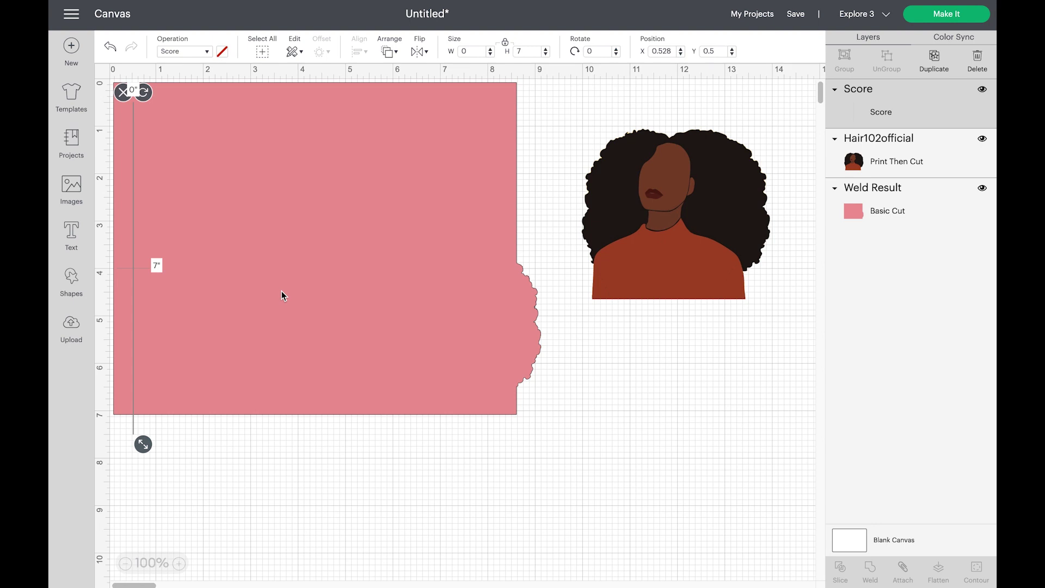
Centre the score line on the card base and move the portrait onto the card's right half.
click(213, 427)
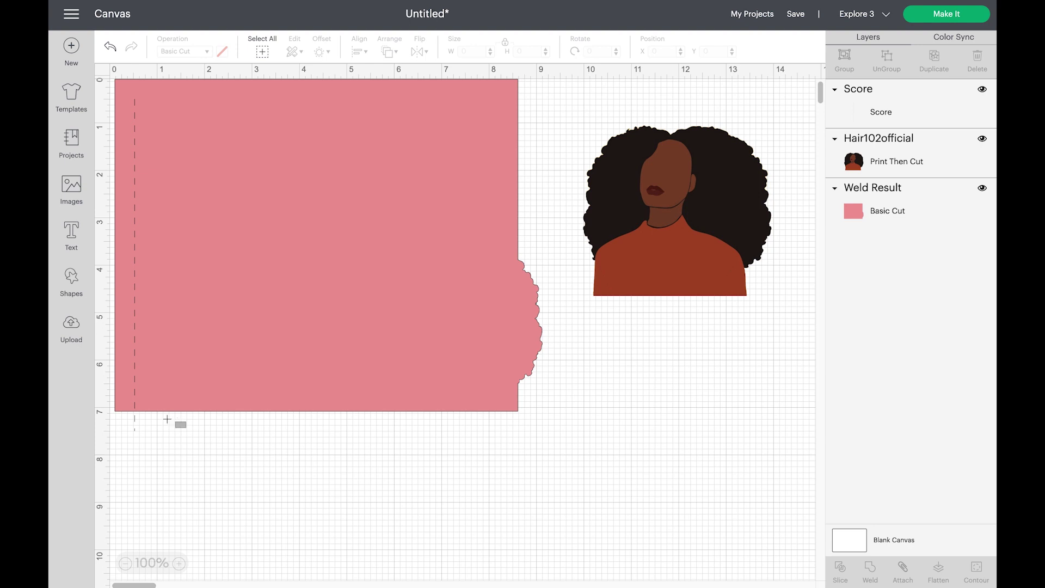
drag(185, 425, 99, 352)
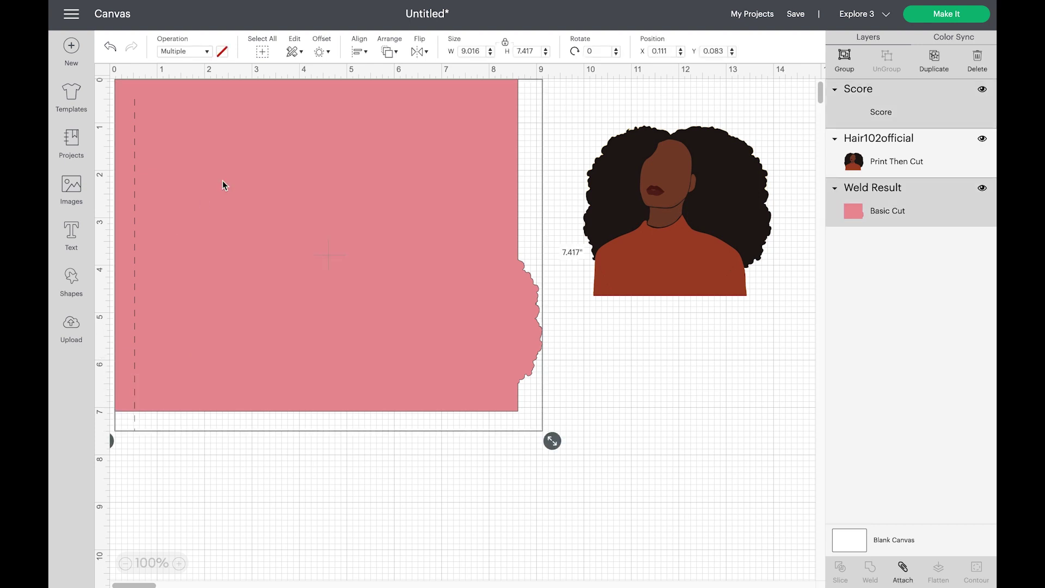
click(368, 54)
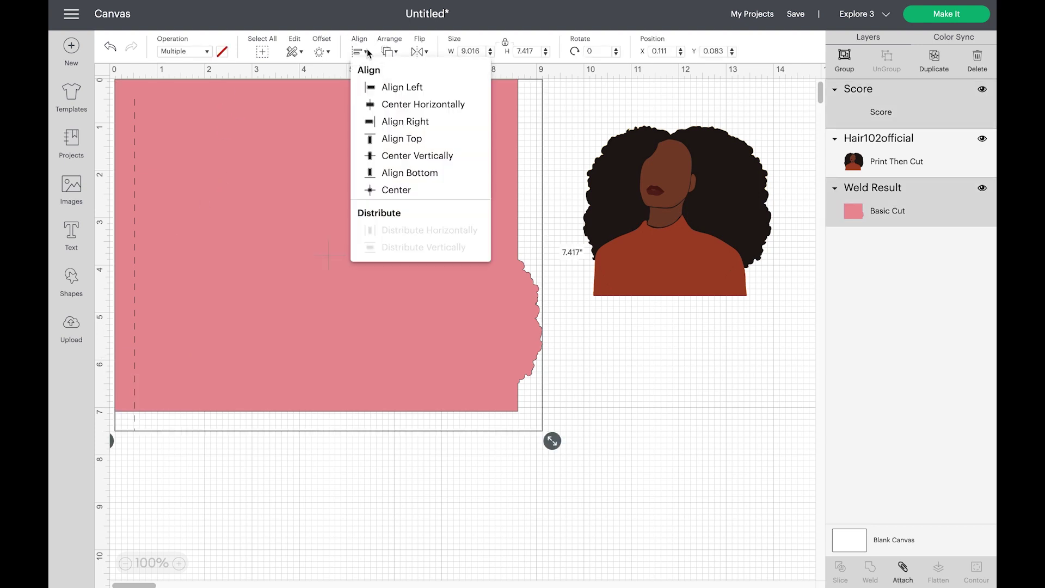
click(402, 191)
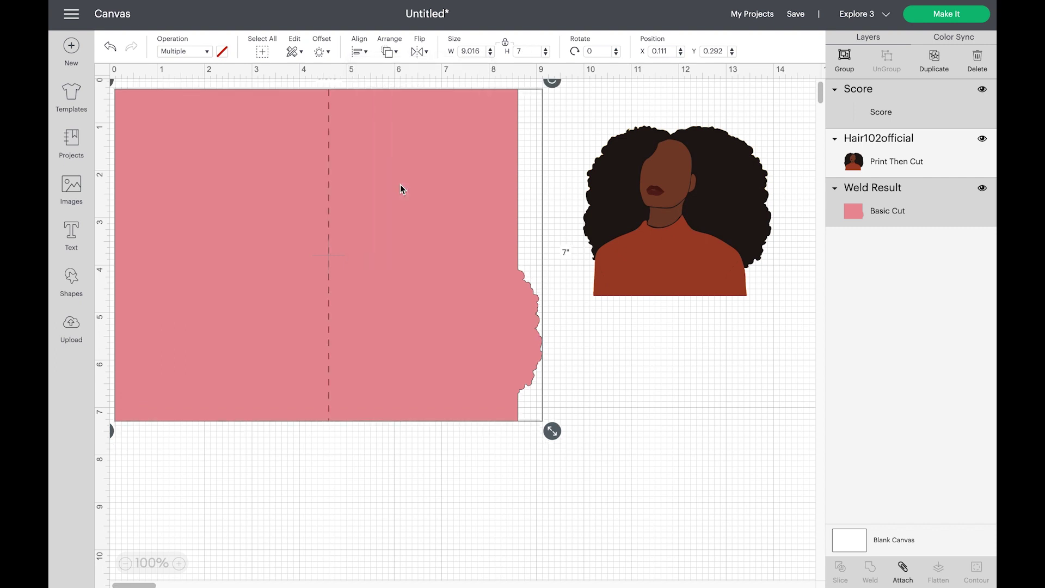
click(420, 488)
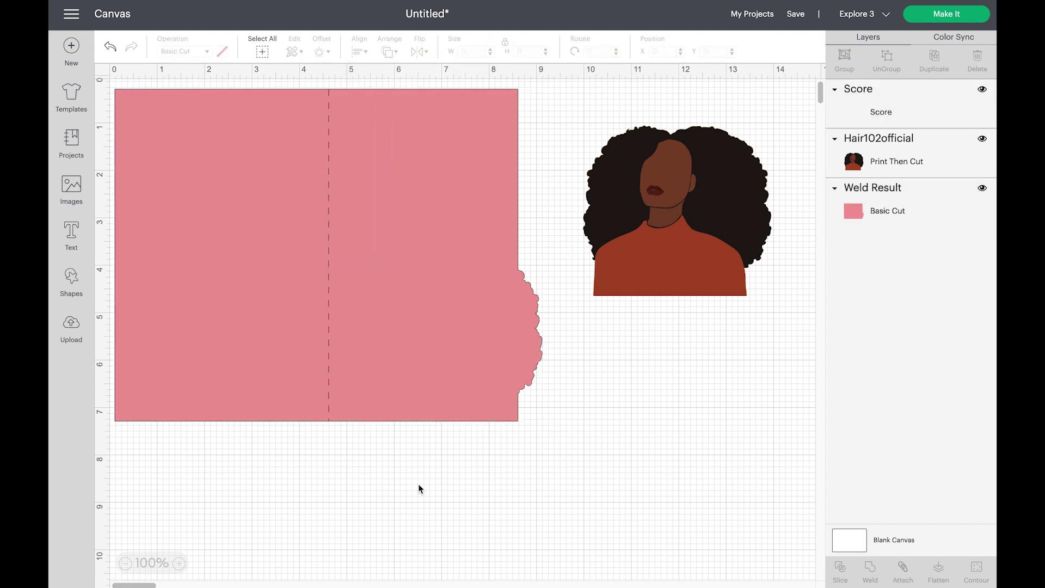
click(684, 214)
drag(678, 213, 452, 335)
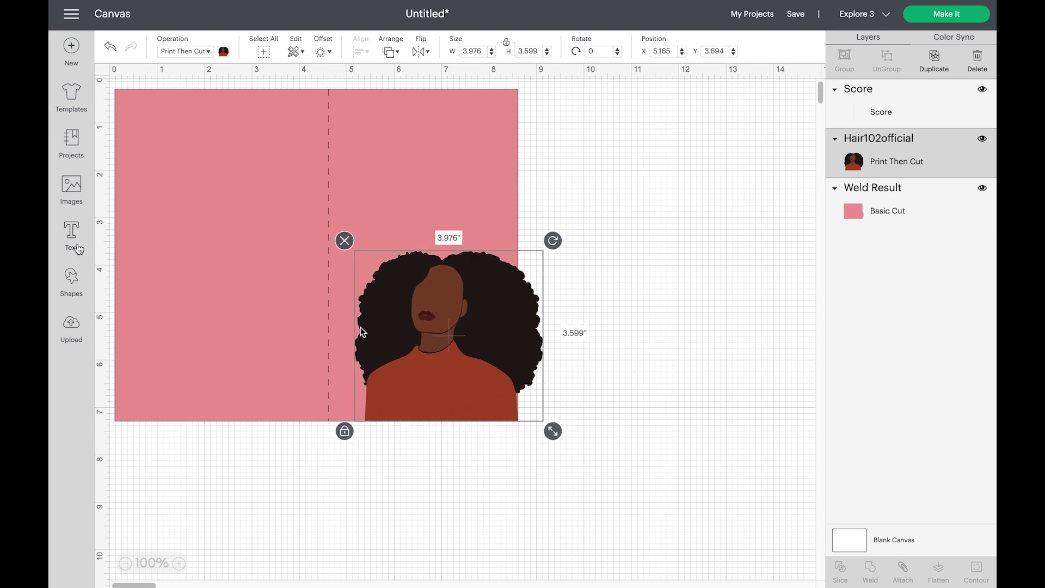
Add the text 'MAGICAL' and filter the font list to Writing fonts.
click(76, 249)
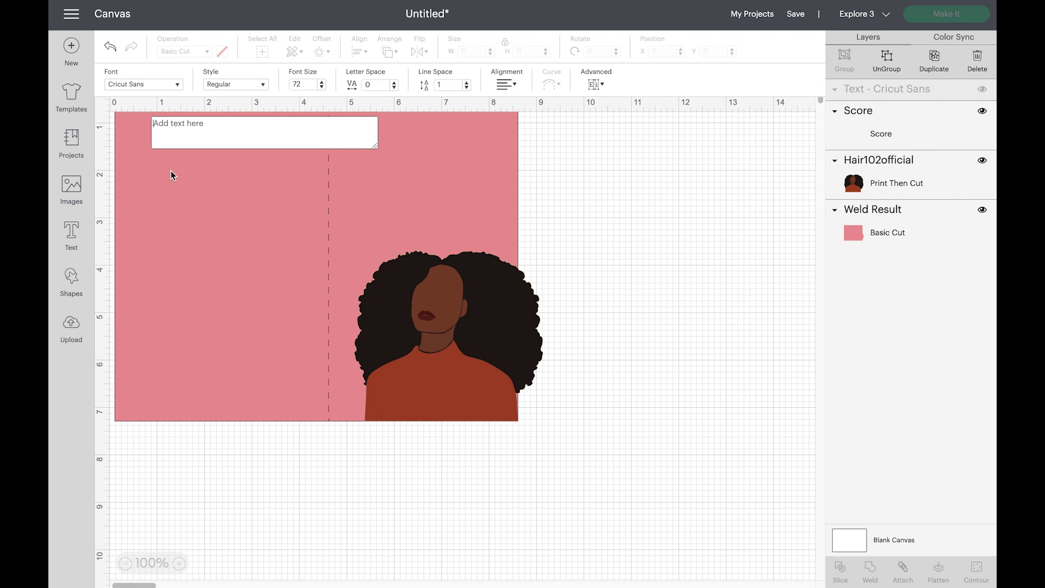
text(MAG)
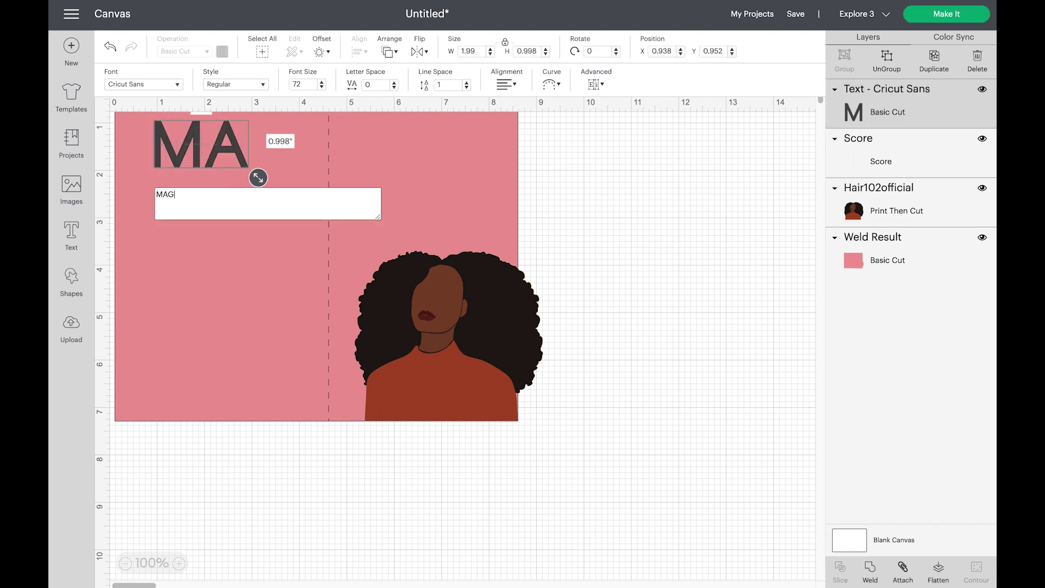
text(ICAL)
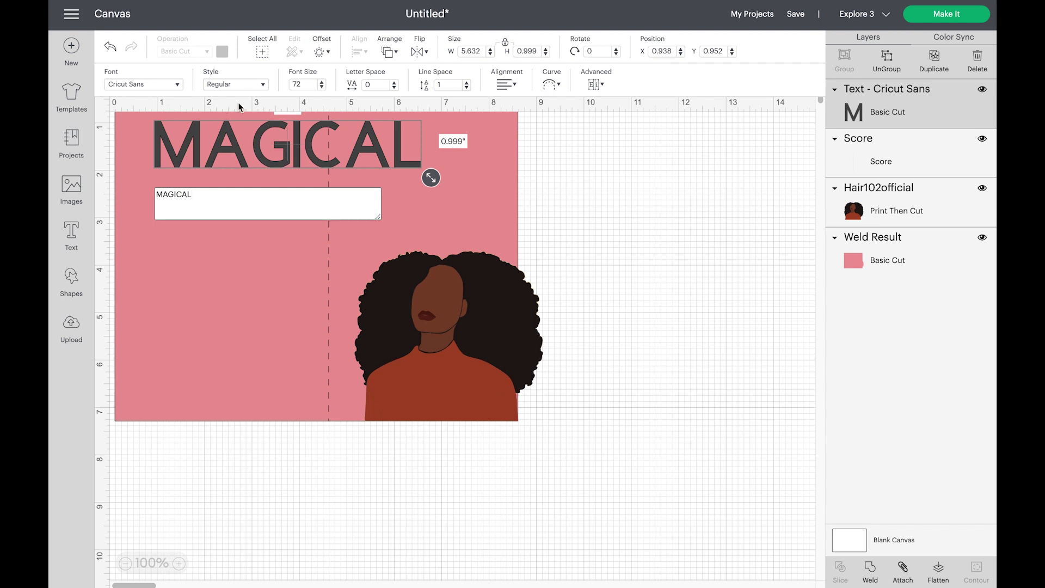
click(176, 86)
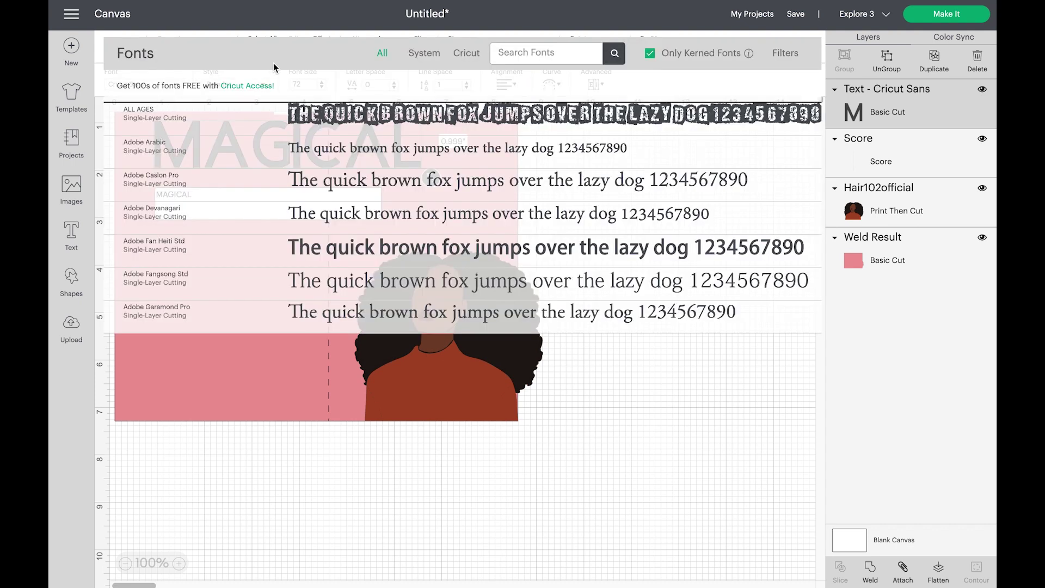
click(783, 54)
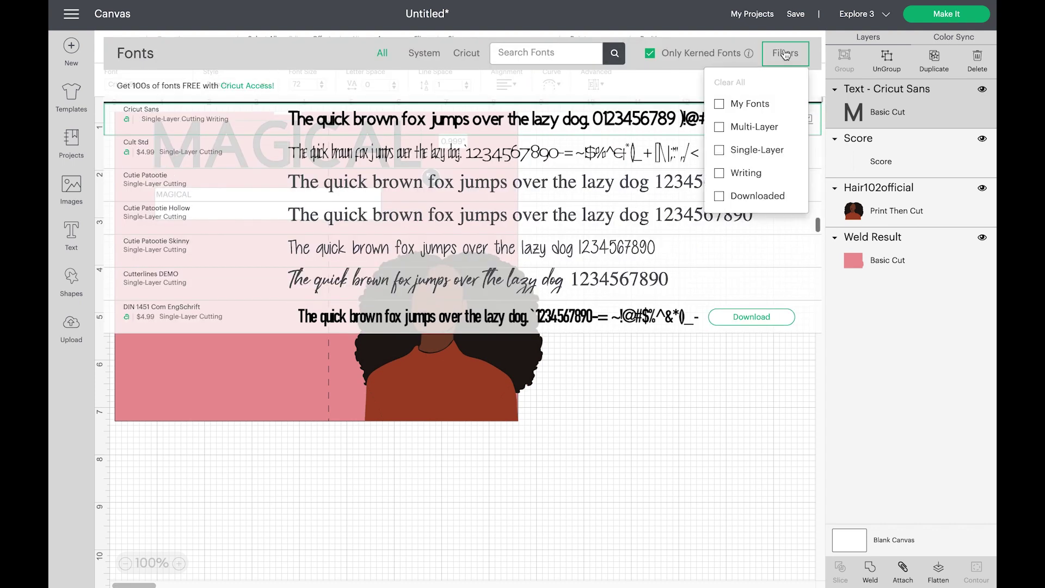
click(719, 174)
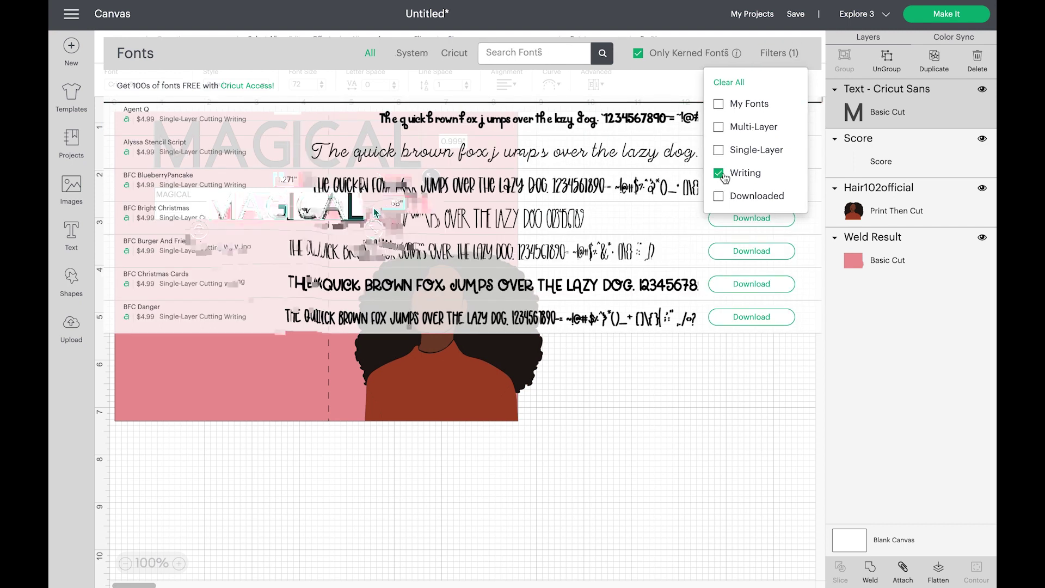
click(483, 106)
Bend MAGICAL into an arc and position it on the card's front half.
click(560, 85)
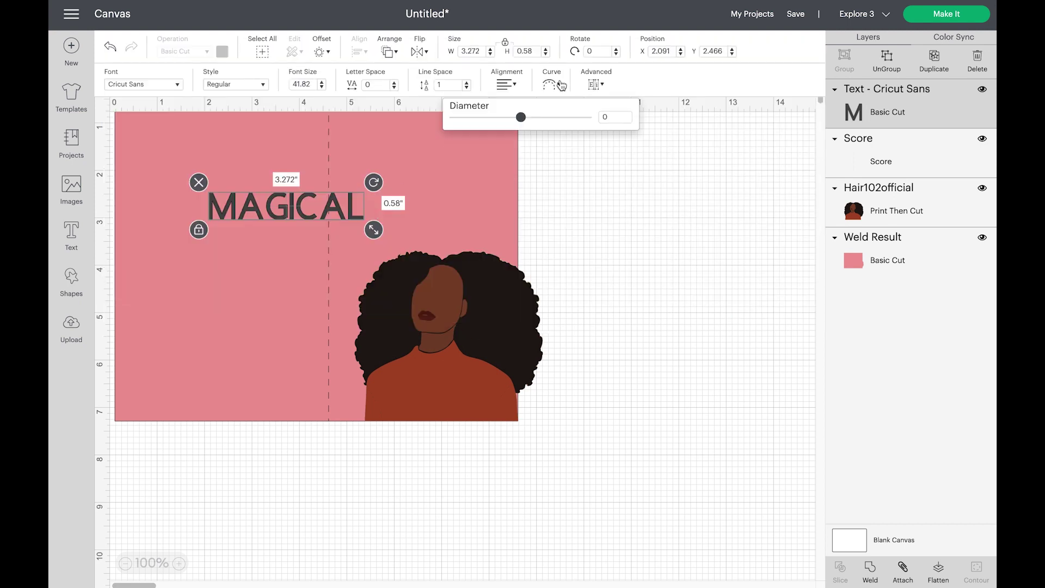
drag(524, 121, 535, 117)
drag(348, 207, 468, 243)
click(552, 85)
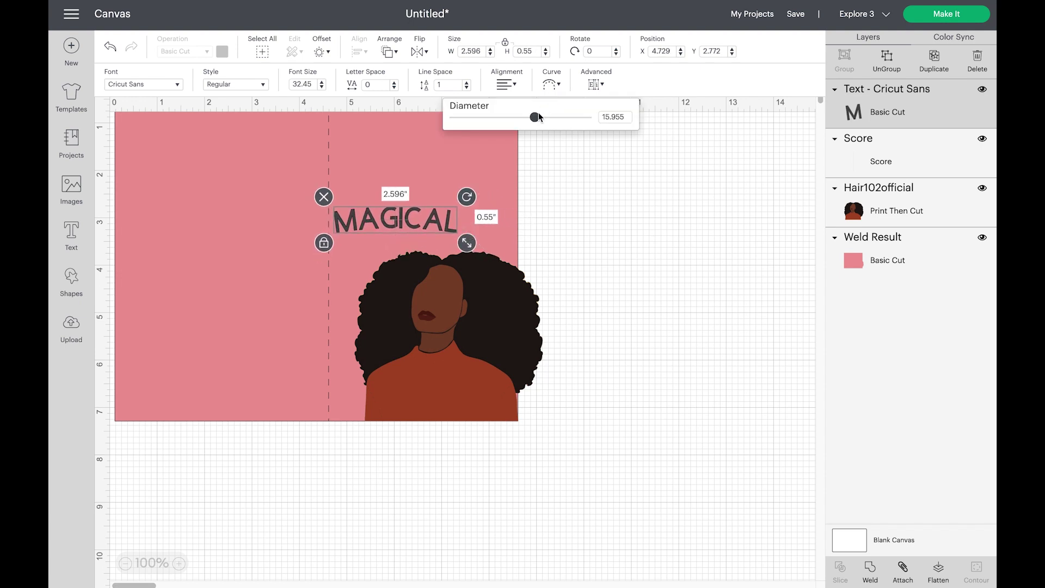
drag(536, 118, 566, 122)
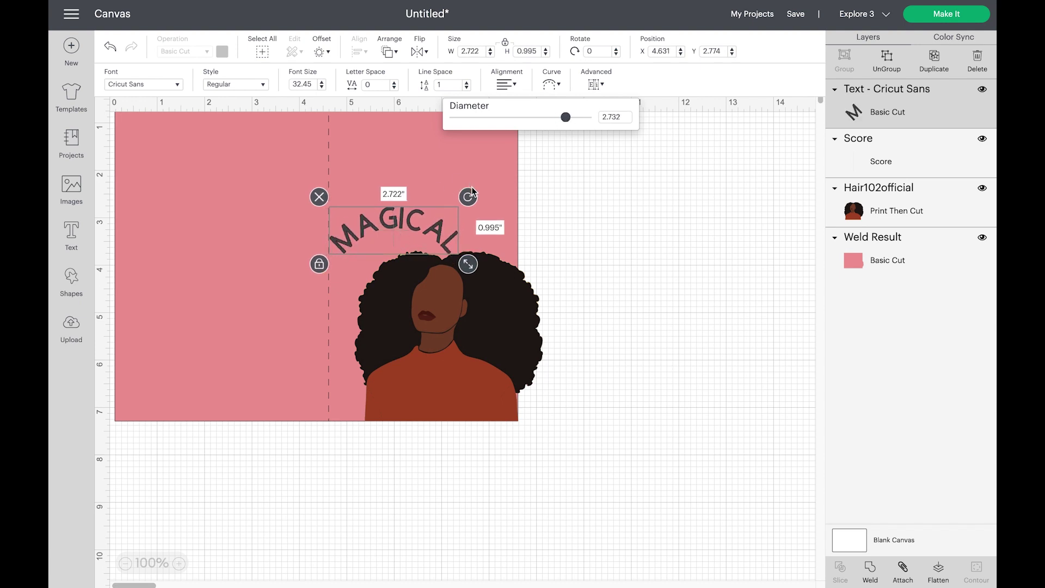
Tilt MAGICAL to about 336°, nudge it, and move the portrait off the card to the right.
drag(472, 193, 460, 155)
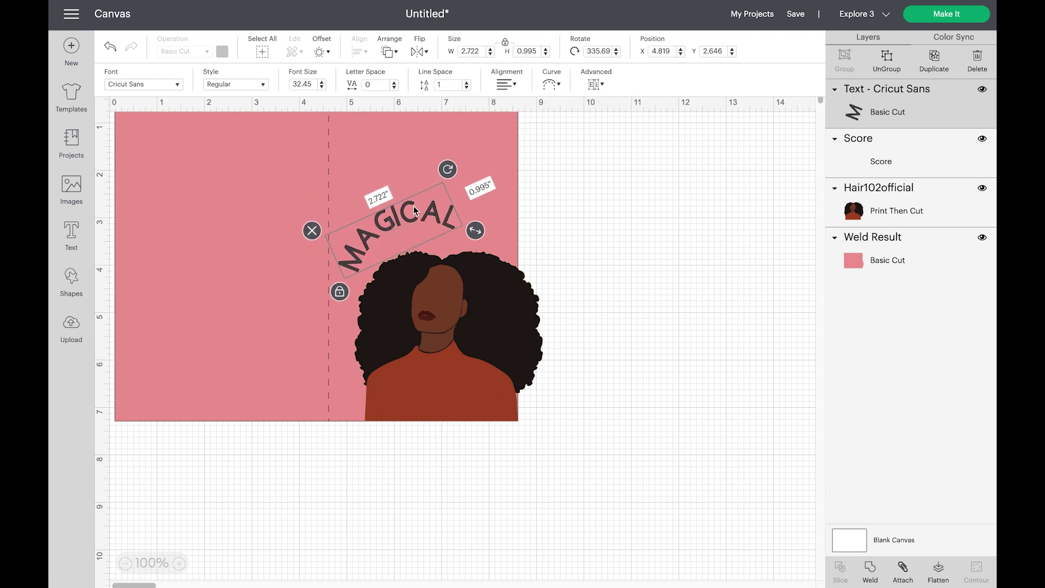
drag(389, 220, 385, 241)
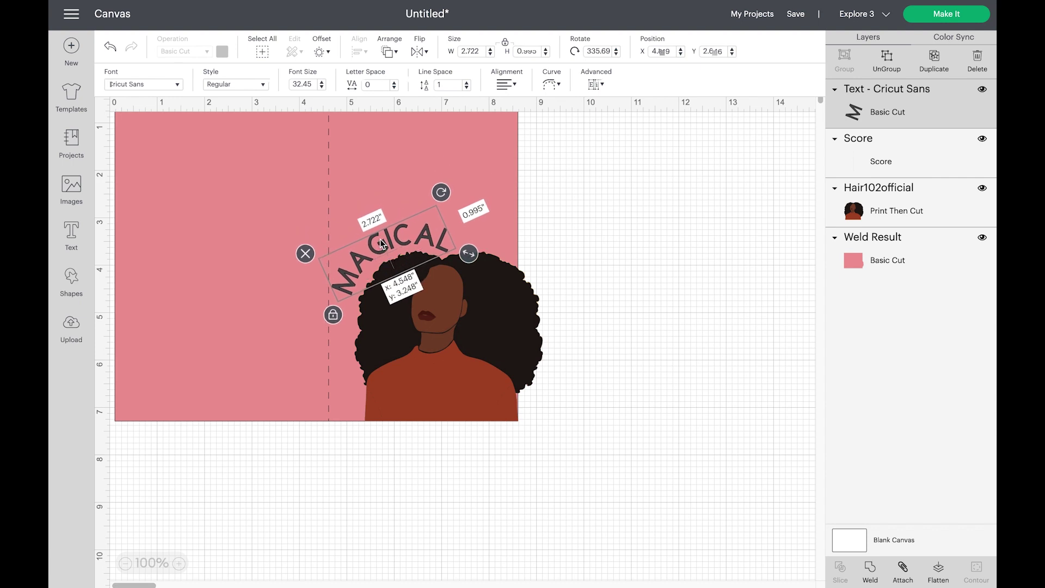
click(687, 257)
drag(476, 312, 710, 301)
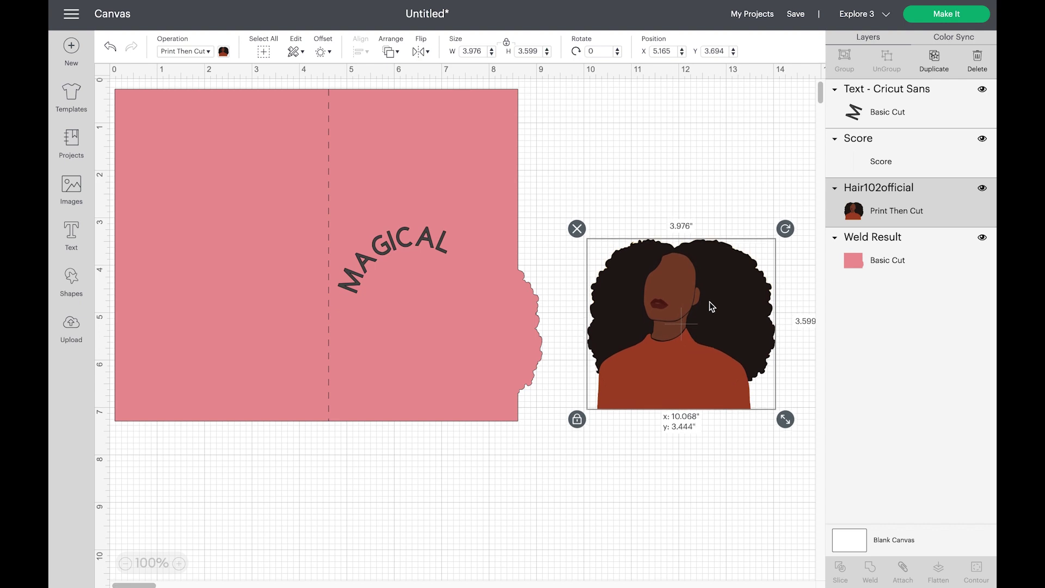
Select the card base, score line and MAGICAL and attach them into one 9.016 × 7 inch group.
click(609, 441)
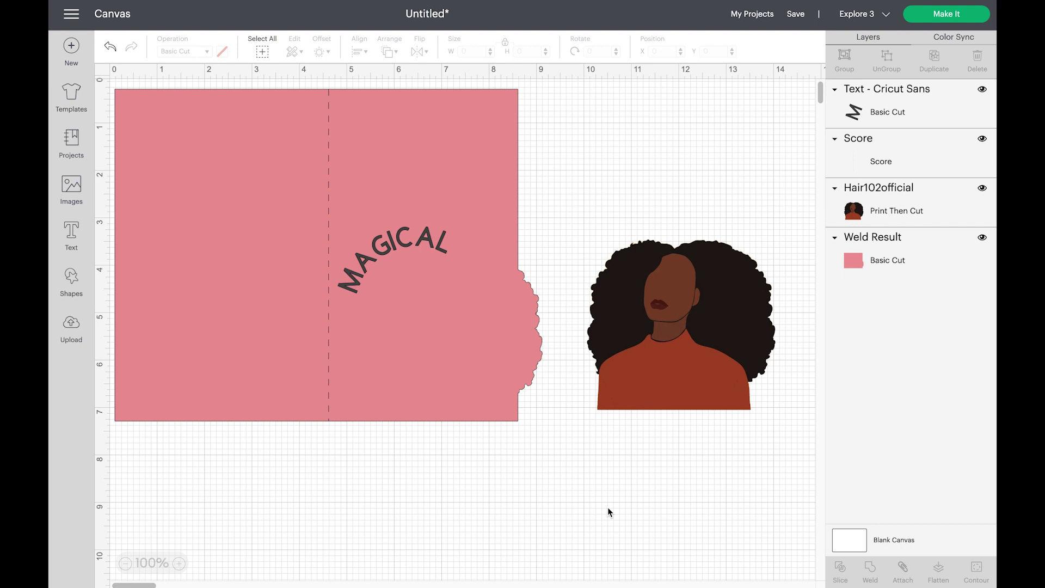
scroll(608, 508, down, 1)
right_click(569, 488)
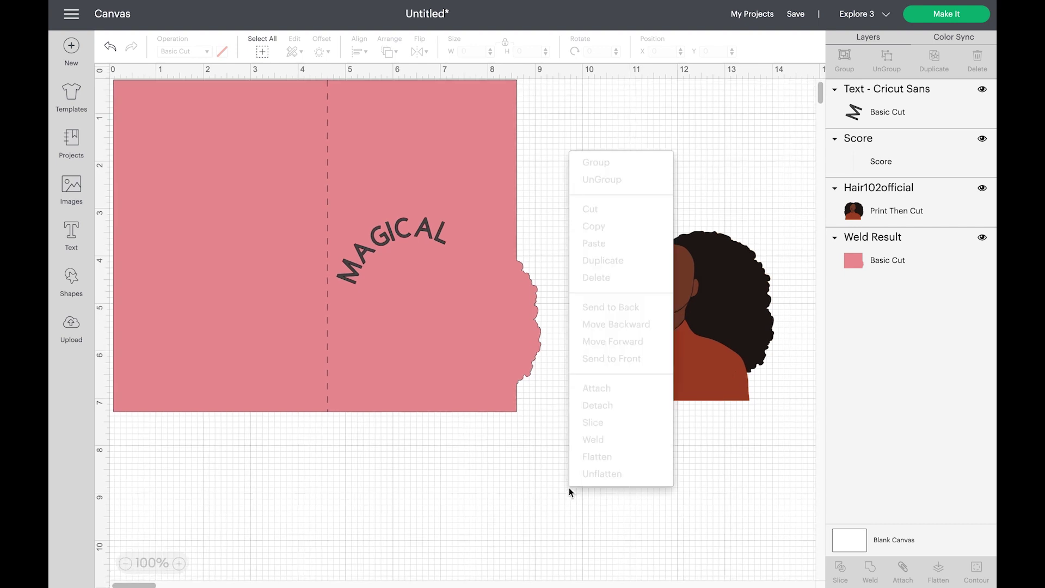
click(521, 455)
drag(523, 456, 165, 174)
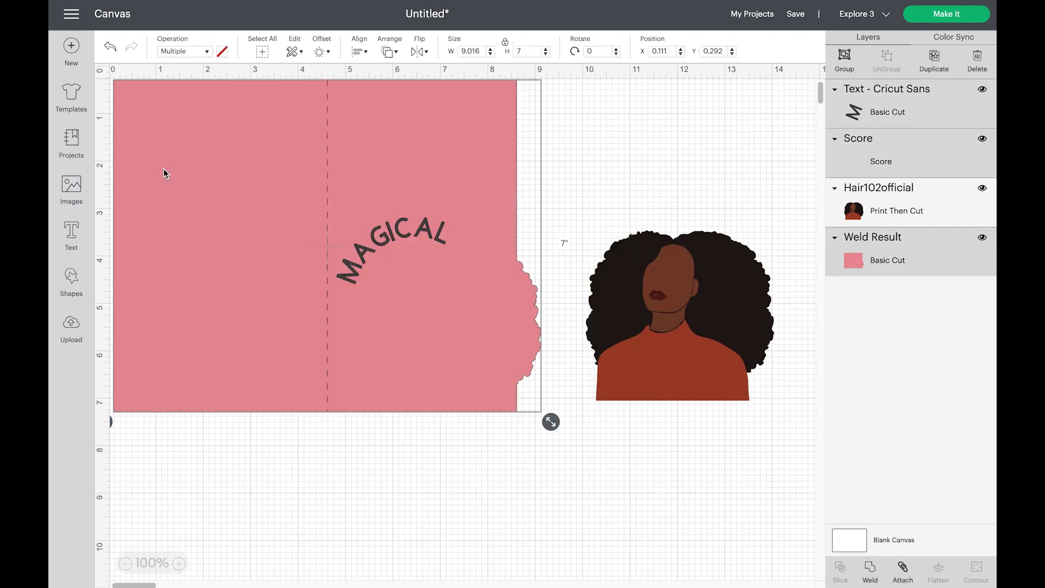
click(903, 569)
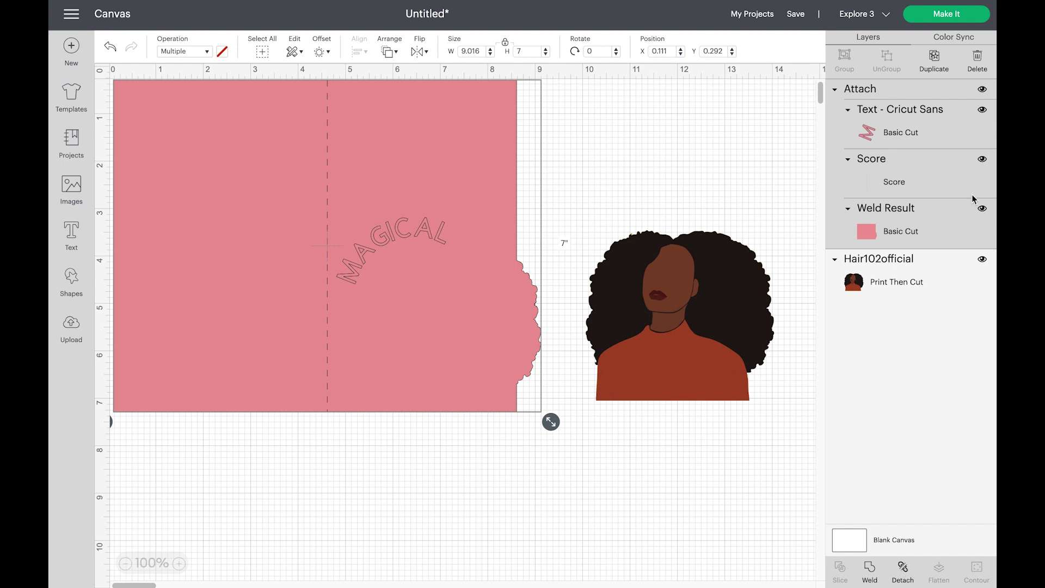
Switch the MAGICAL text's operation from Basic Cut to Pen, then deselect it.
click(907, 136)
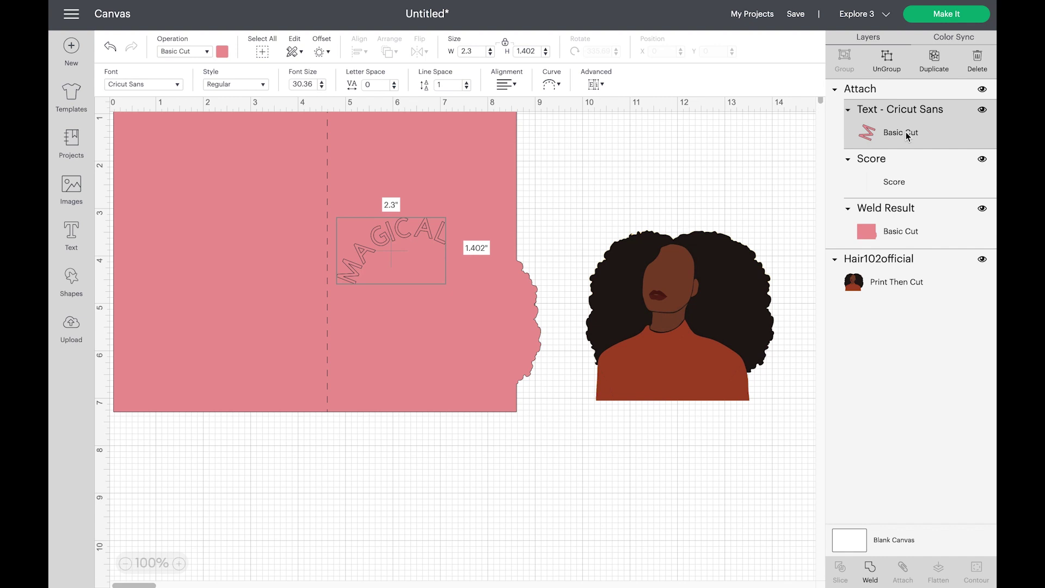
click(208, 52)
click(186, 112)
click(197, 54)
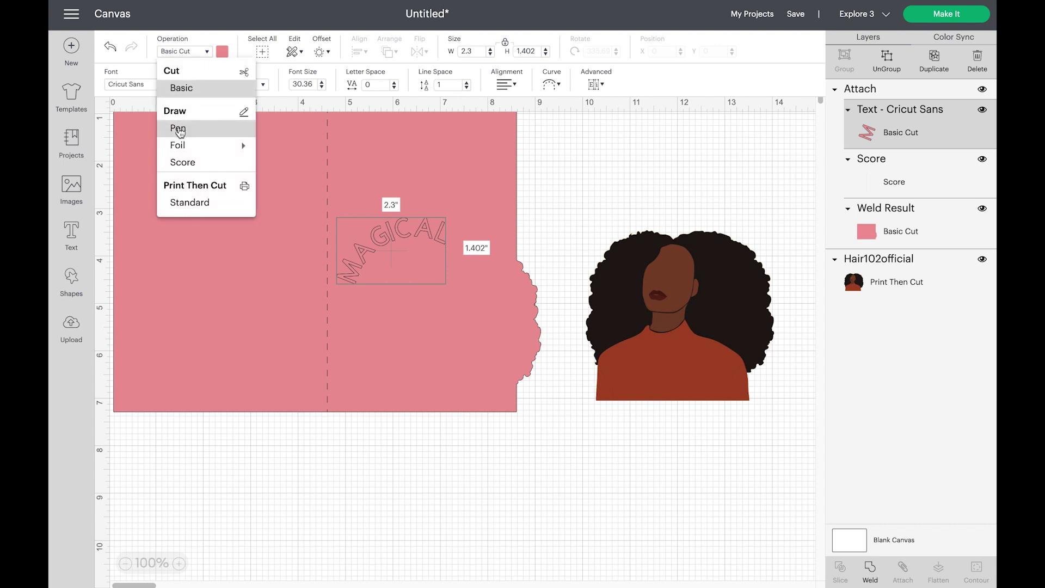
click(180, 130)
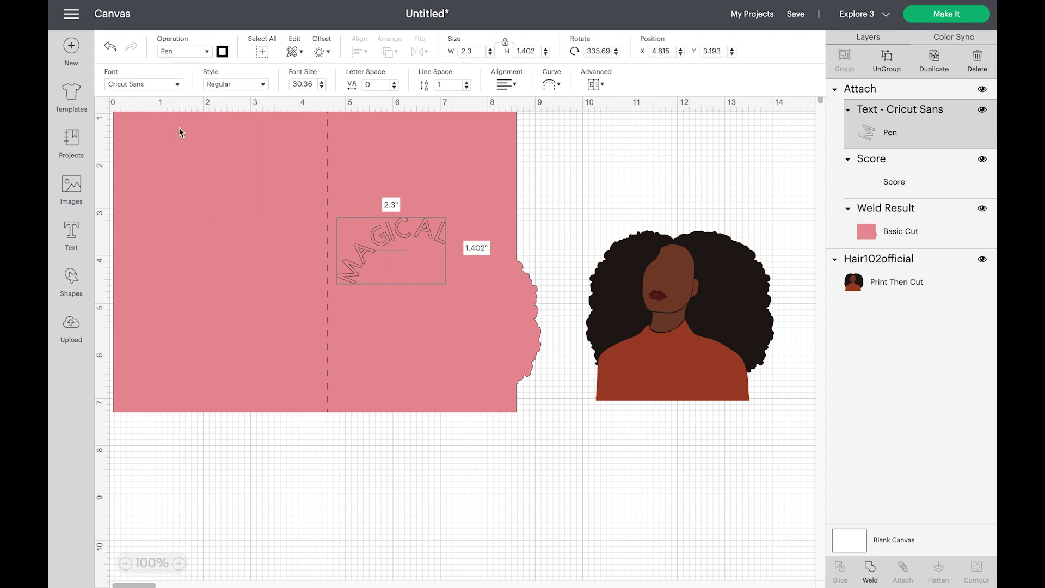
click(184, 55)
key(Escape)
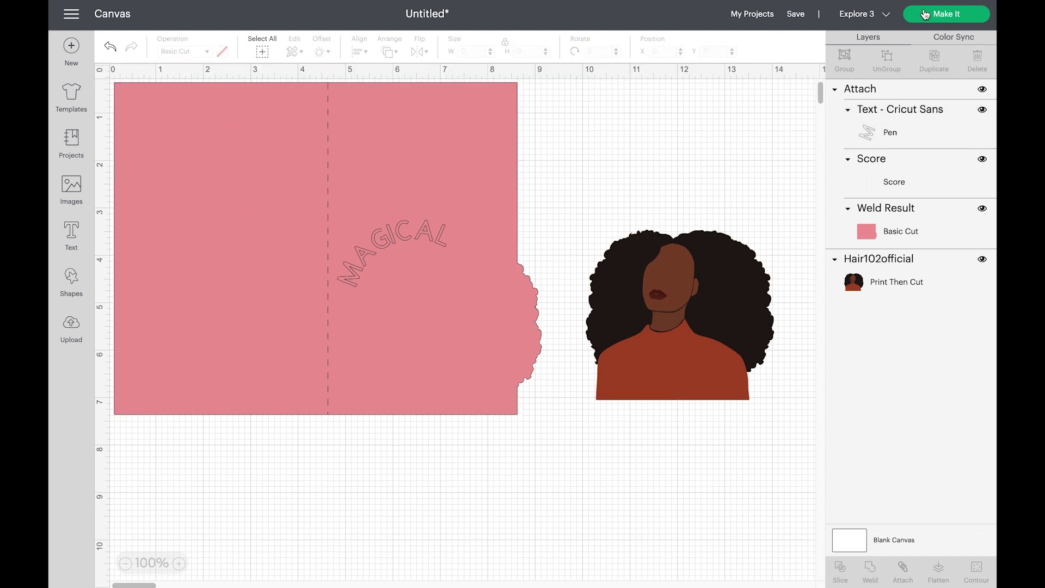
Proceed through Make It and print the portrait mat with bleed on the HP ENVY 5000 series printer.
click(944, 15)
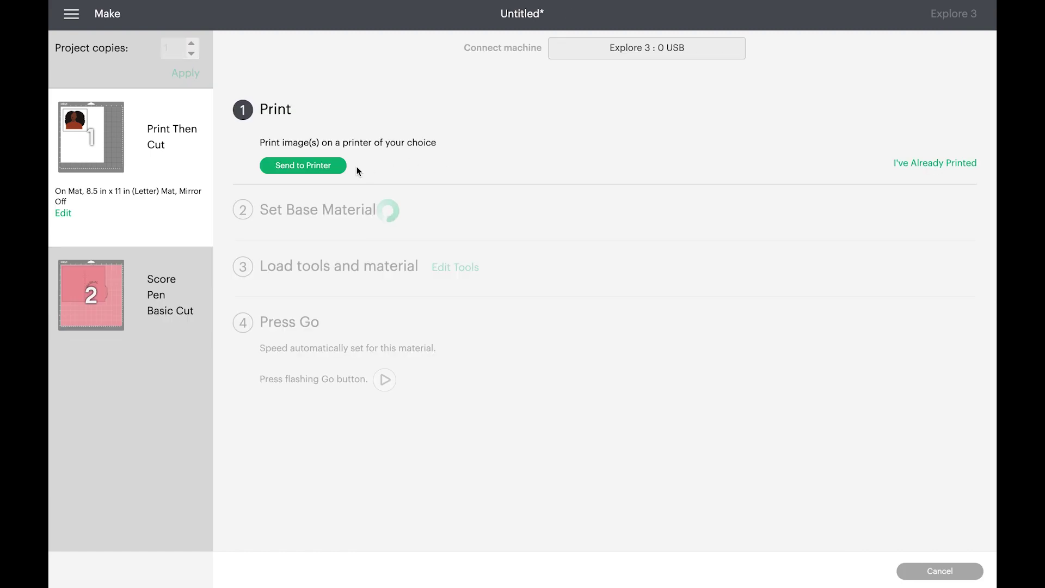
click(333, 166)
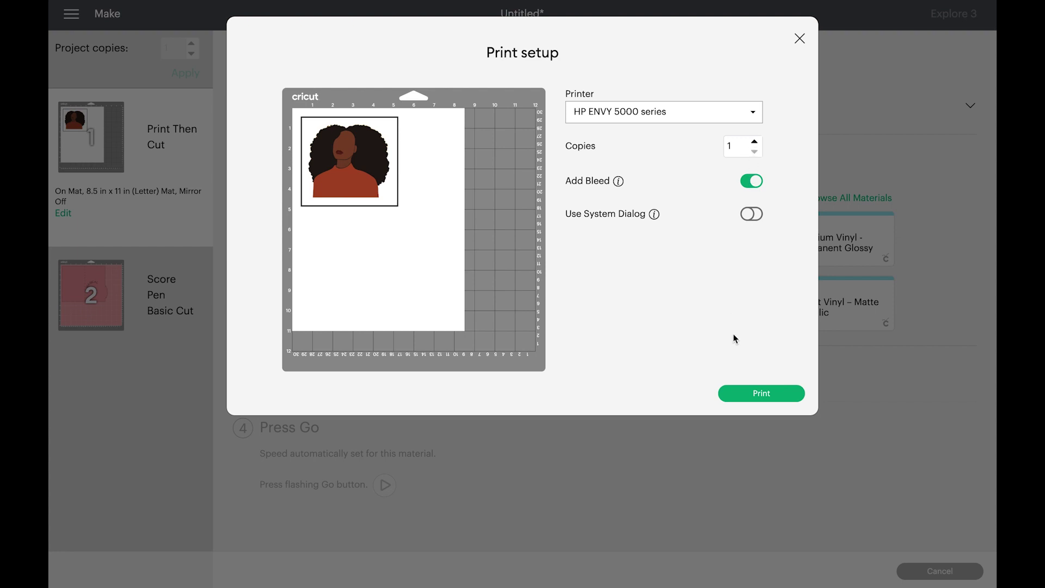
click(761, 397)
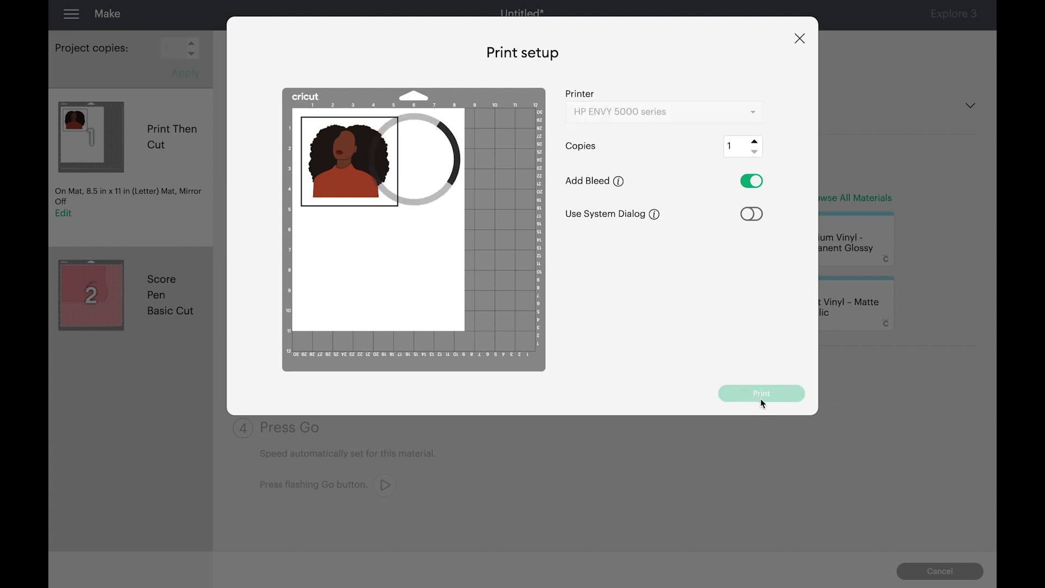